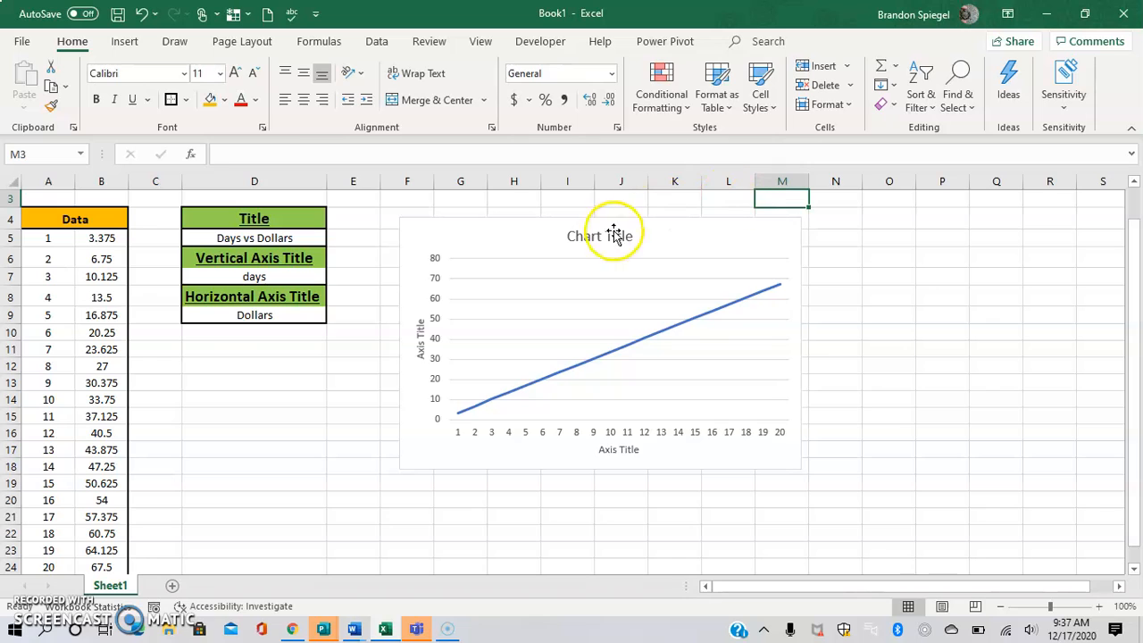
Check which chart elements are enabled on the line chart.
left_click(490, 245)
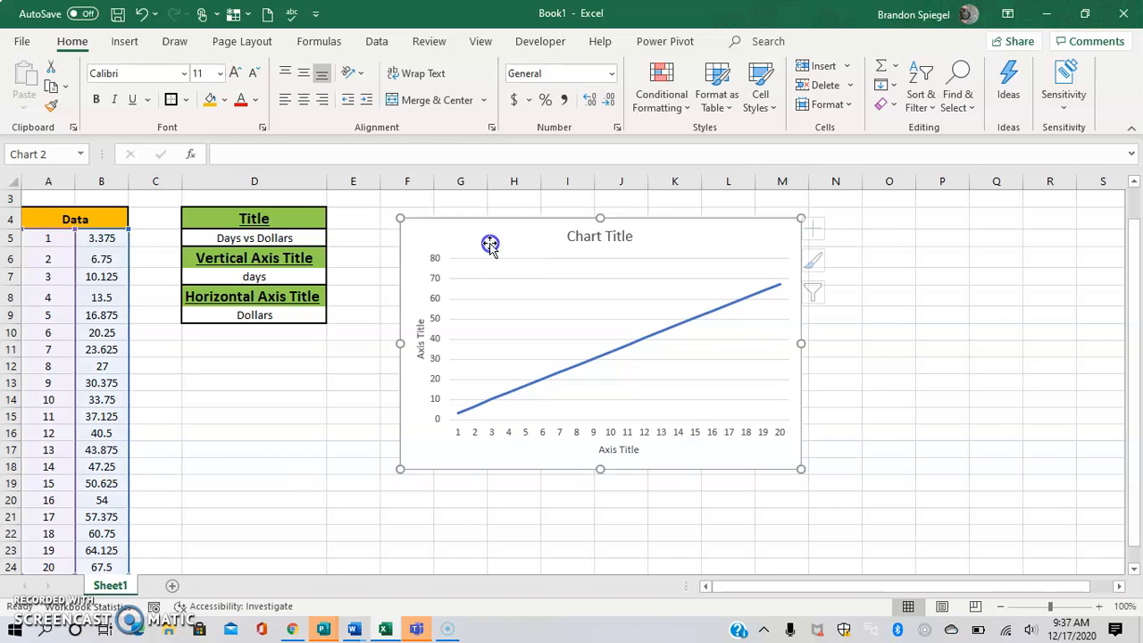
left_click(816, 234)
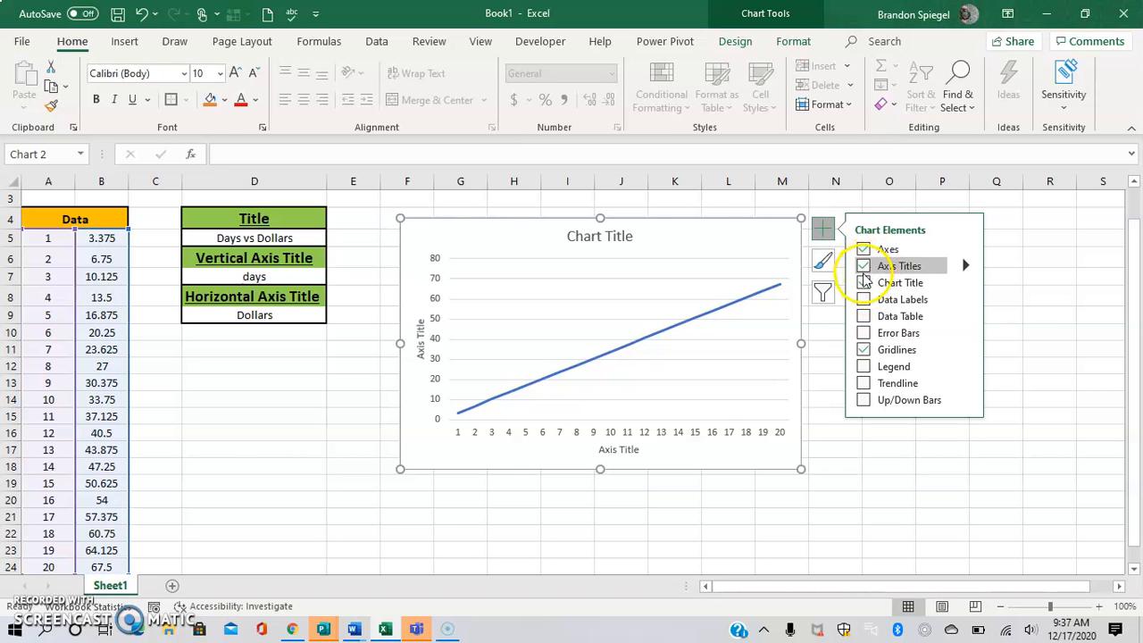
left_click(719, 212)
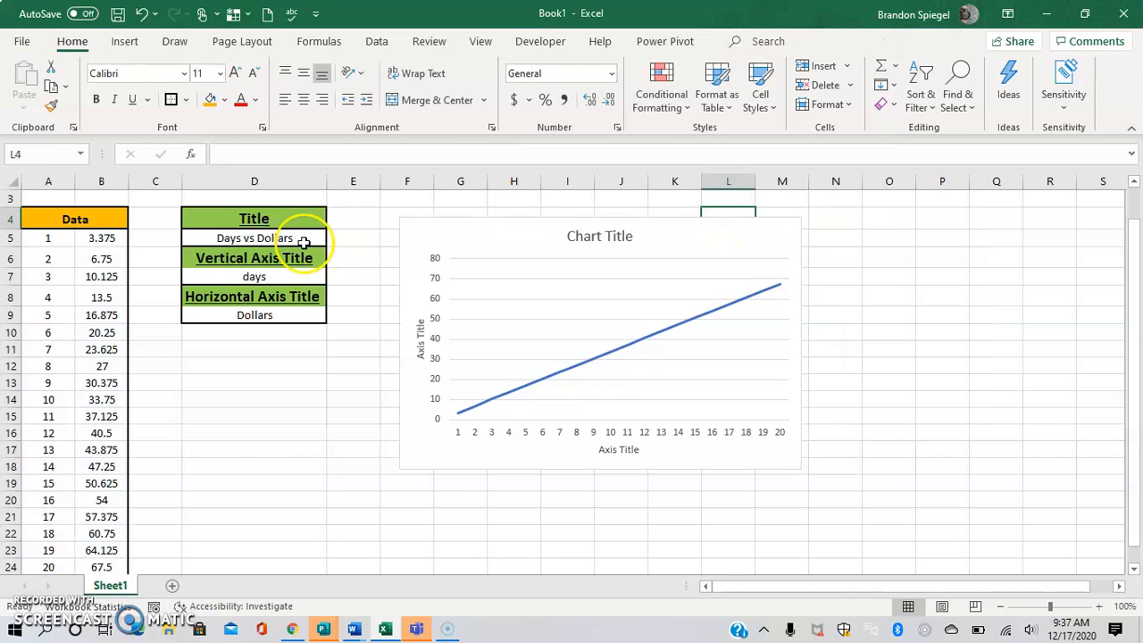
Review the title and axis title text cells from D4 down to D9.
left_click(236, 215)
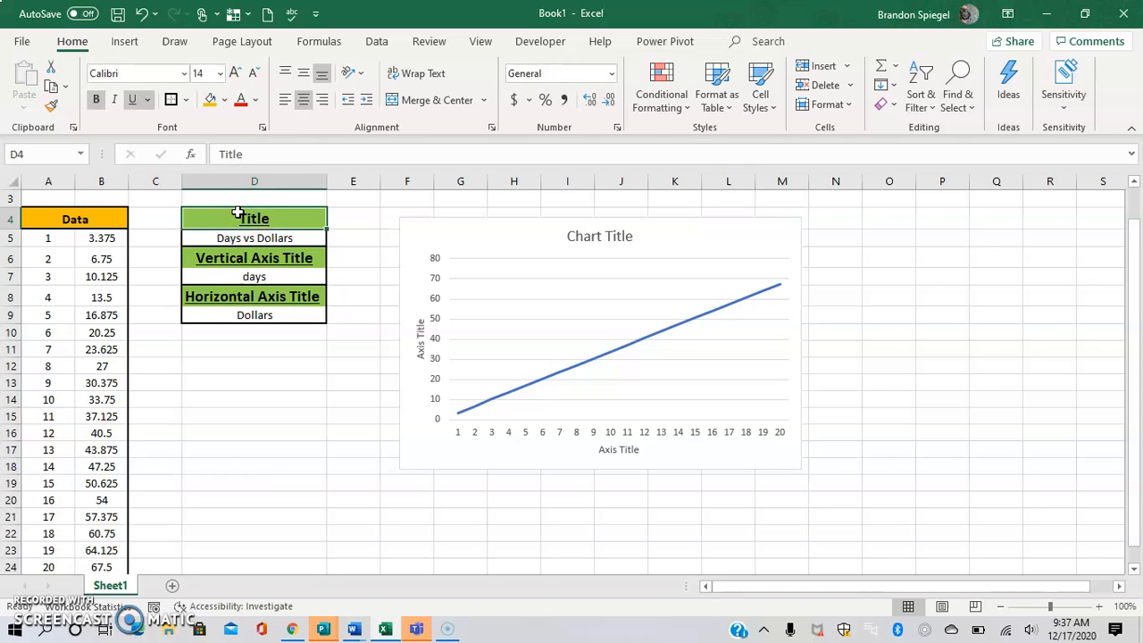
key("ctrl+shift+Down")
key("Down")
key("Down")
key("Down")
key("Down")
key("Down")
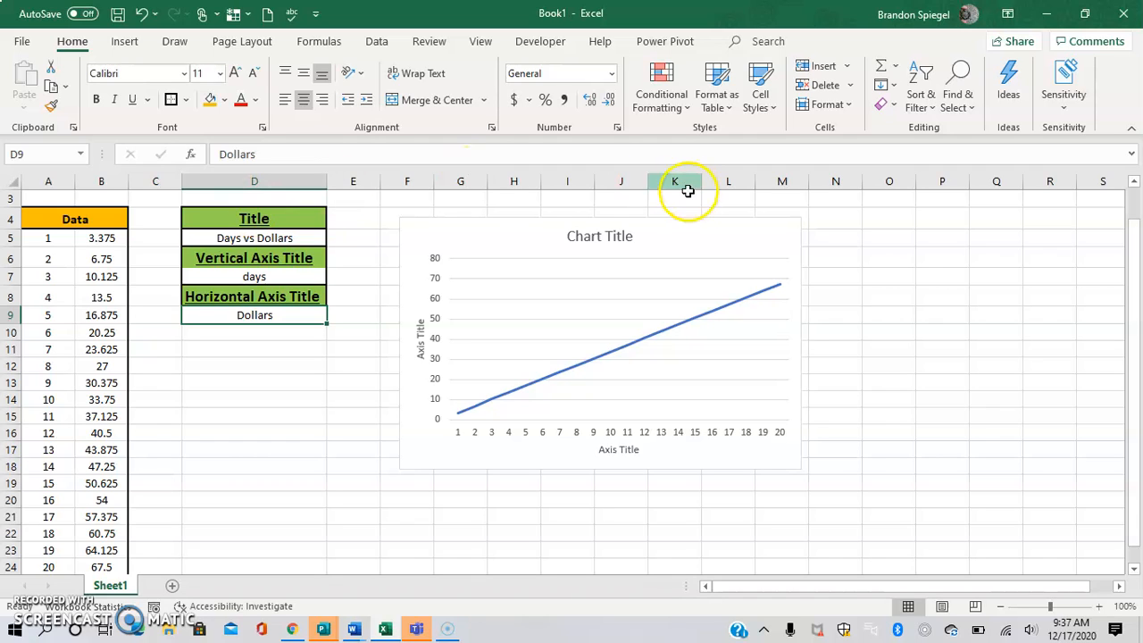
Link the chart title to cell D5 with the reference =Sheet1!$D$5.
left_click(602, 238)
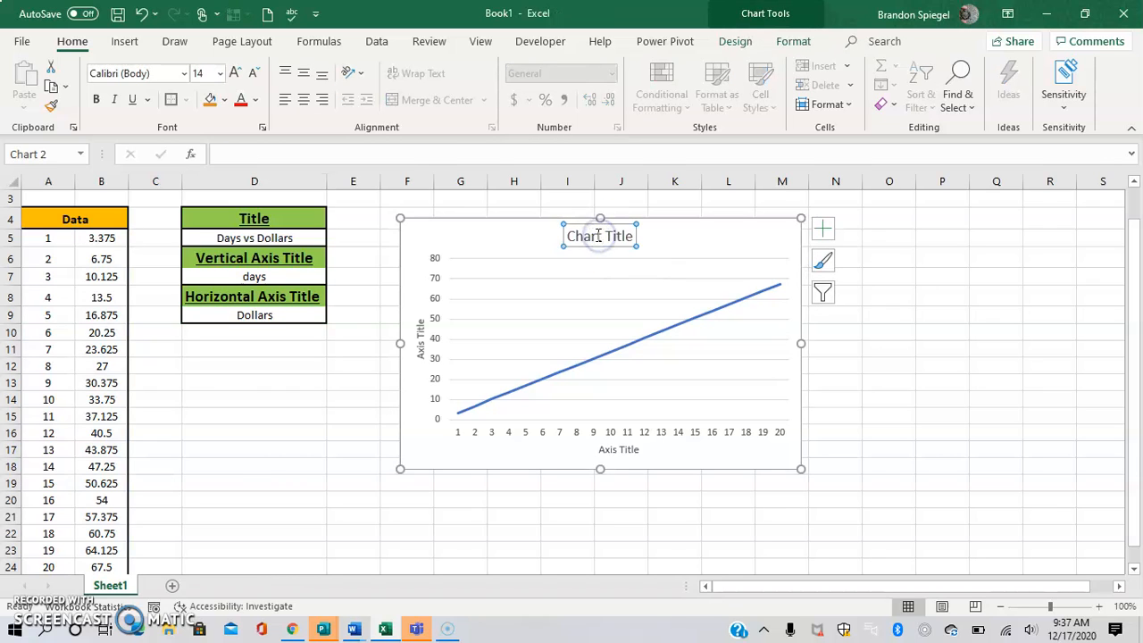
left_click(330, 157)
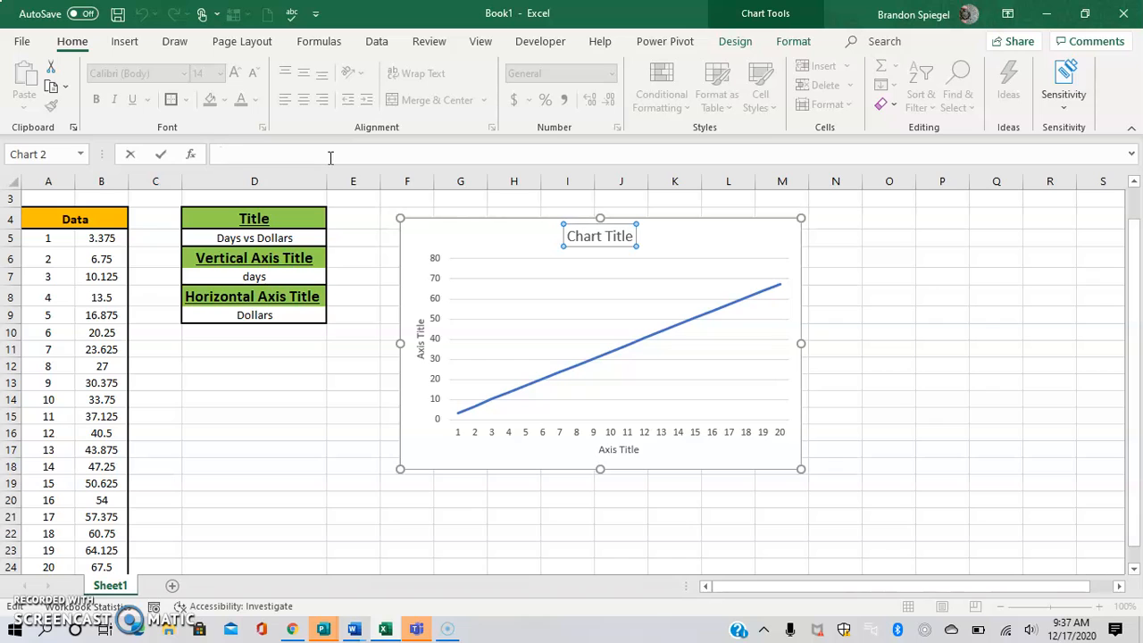
type("=")
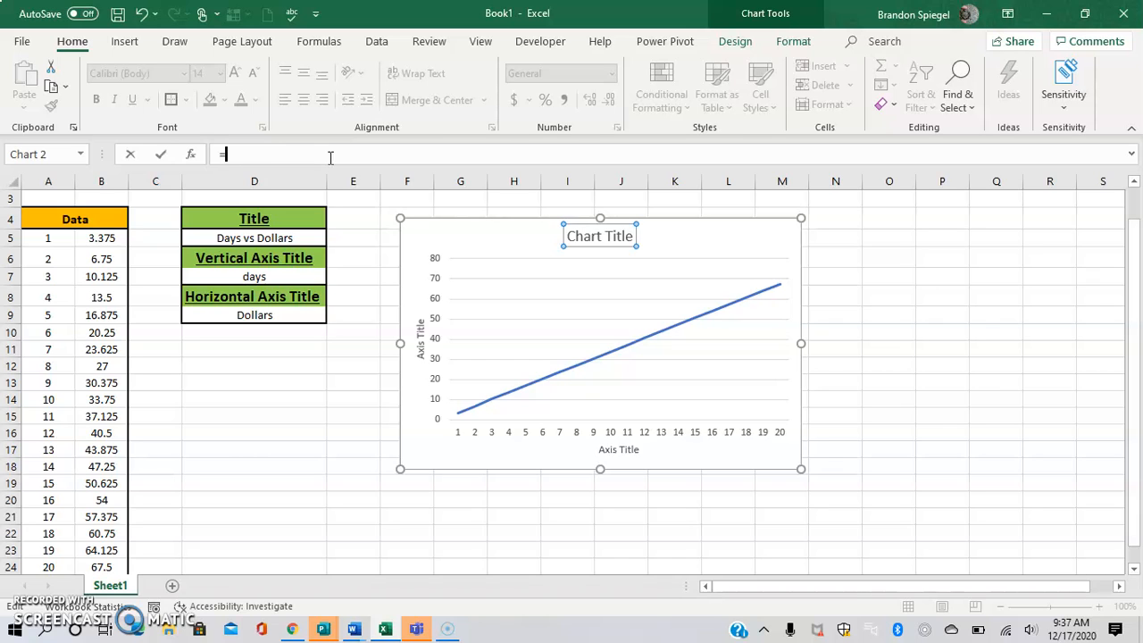
left_click(273, 239)
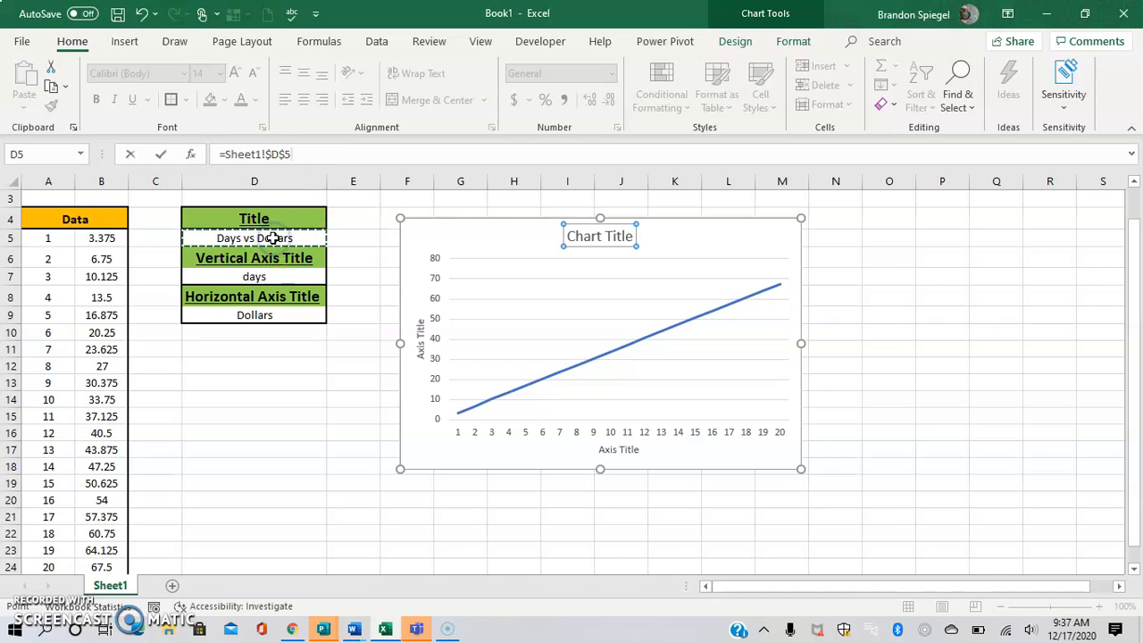
key("Return")
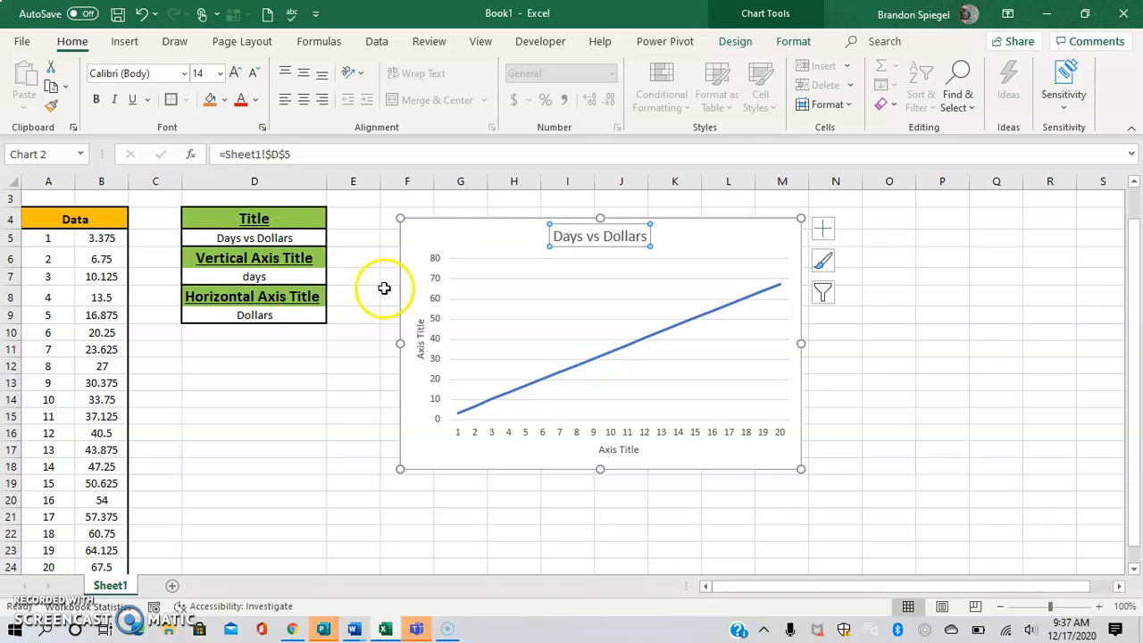
Link the chart's vertical axis title to cell D7 with the reference =Sheet1!$D$7.
left_click(420, 335)
left_click(418, 342)
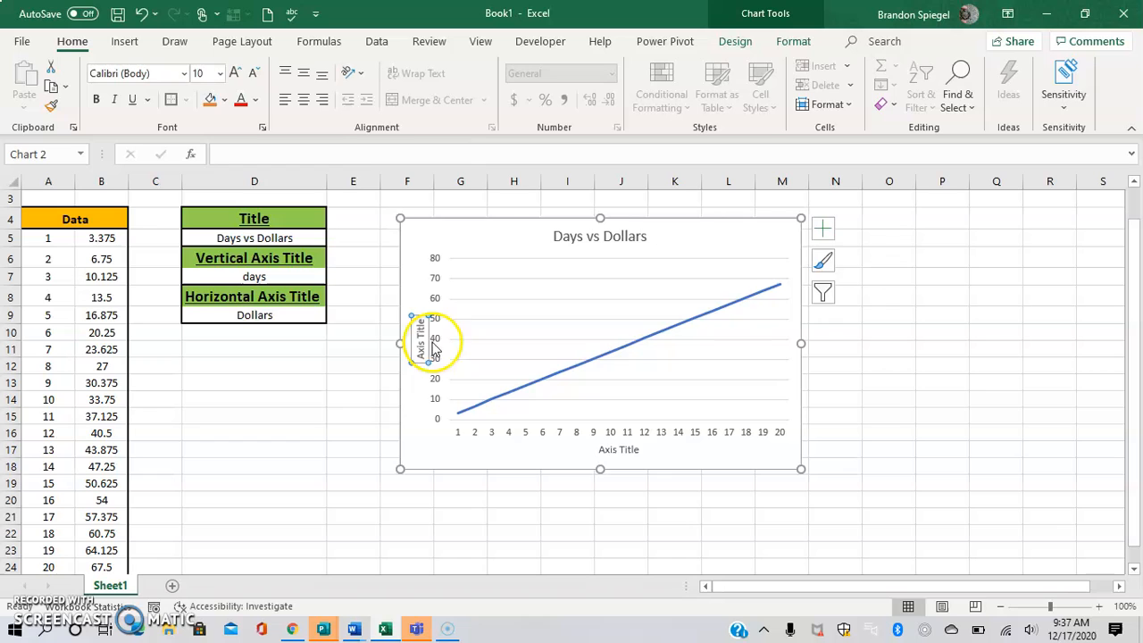
left_click(382, 159)
type("=")
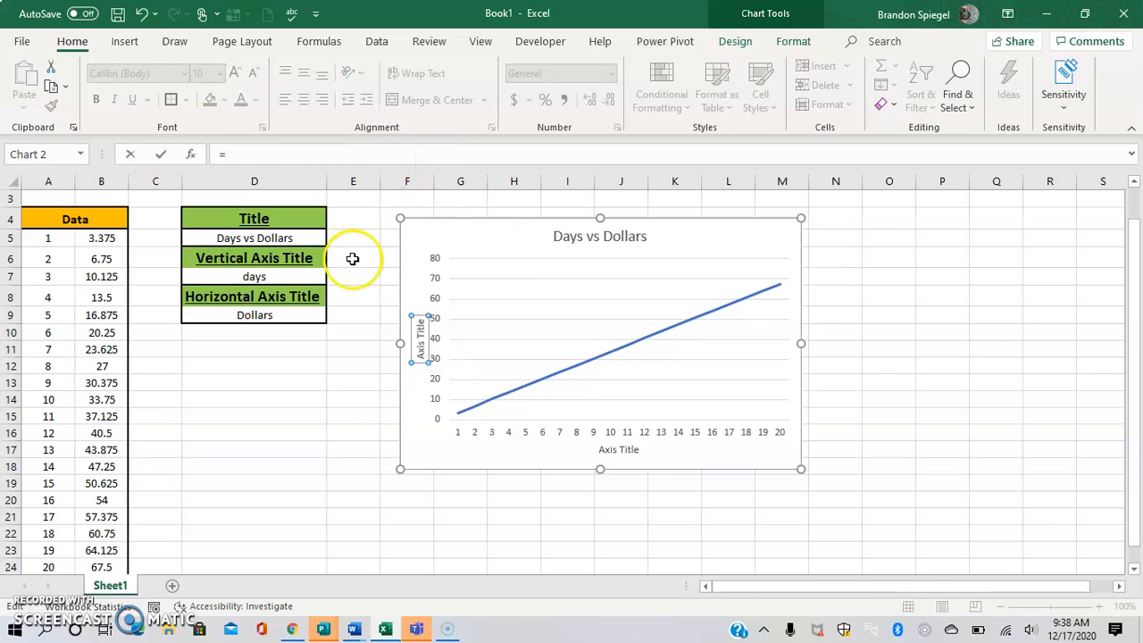
left_click(269, 276)
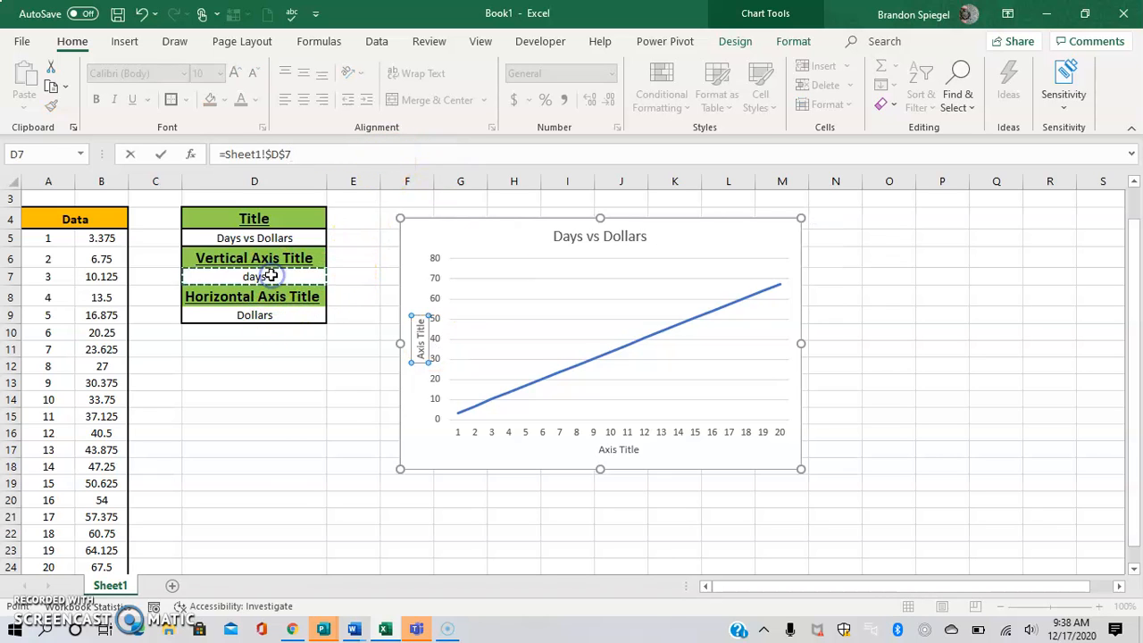
key("Return")
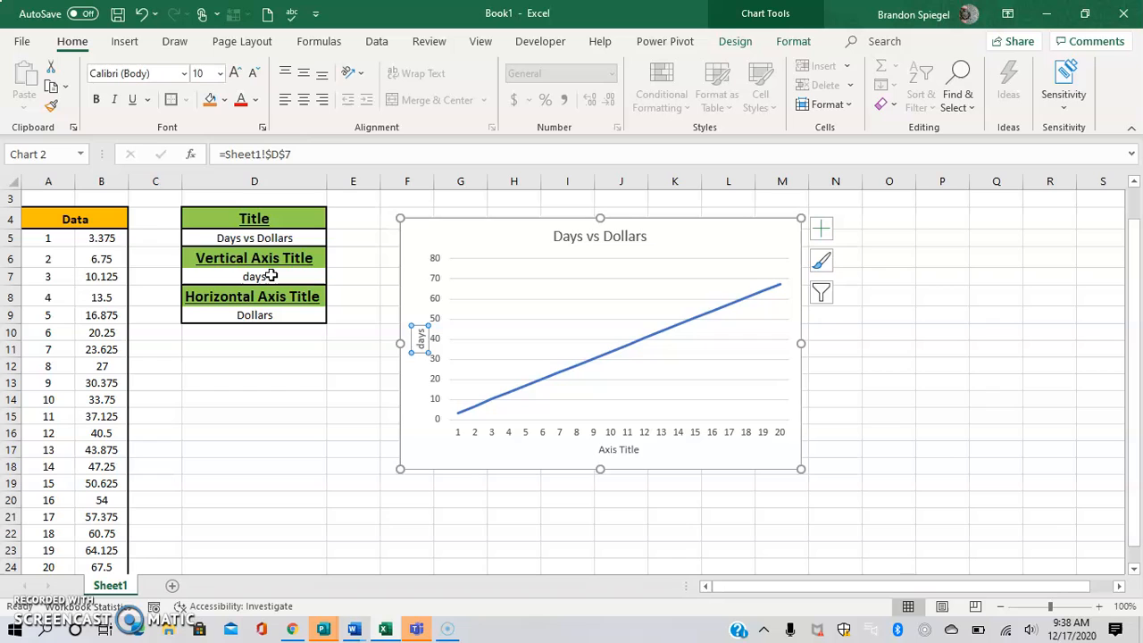
Link the chart's horizontal axis title to cell D9 with a cell reference.
left_click(620, 449)
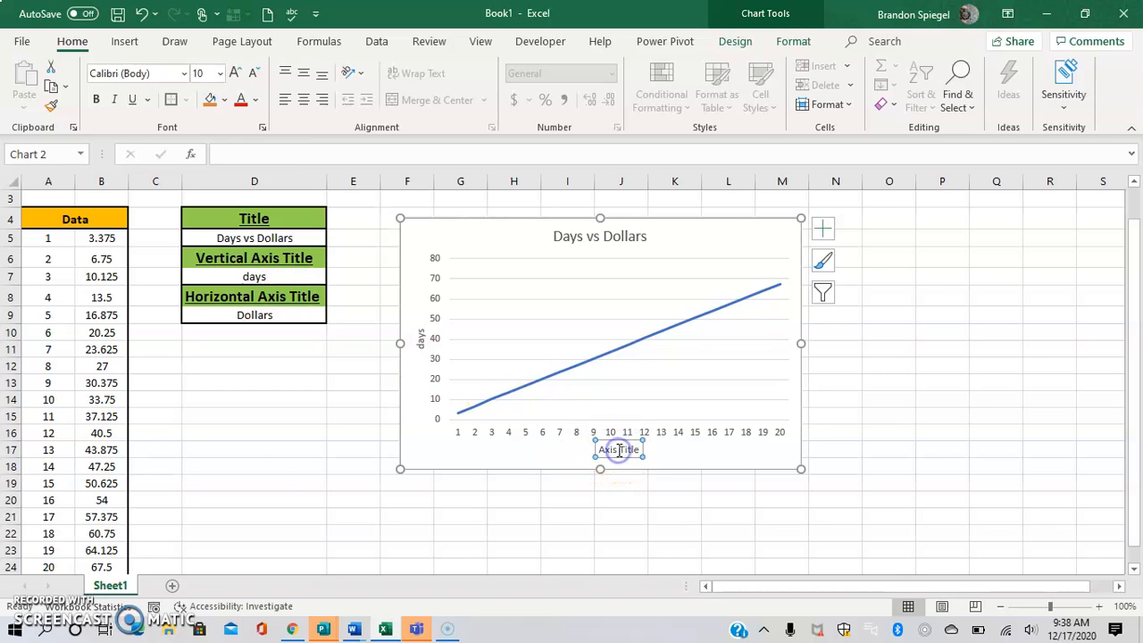
left_click(309, 157)
type("=")
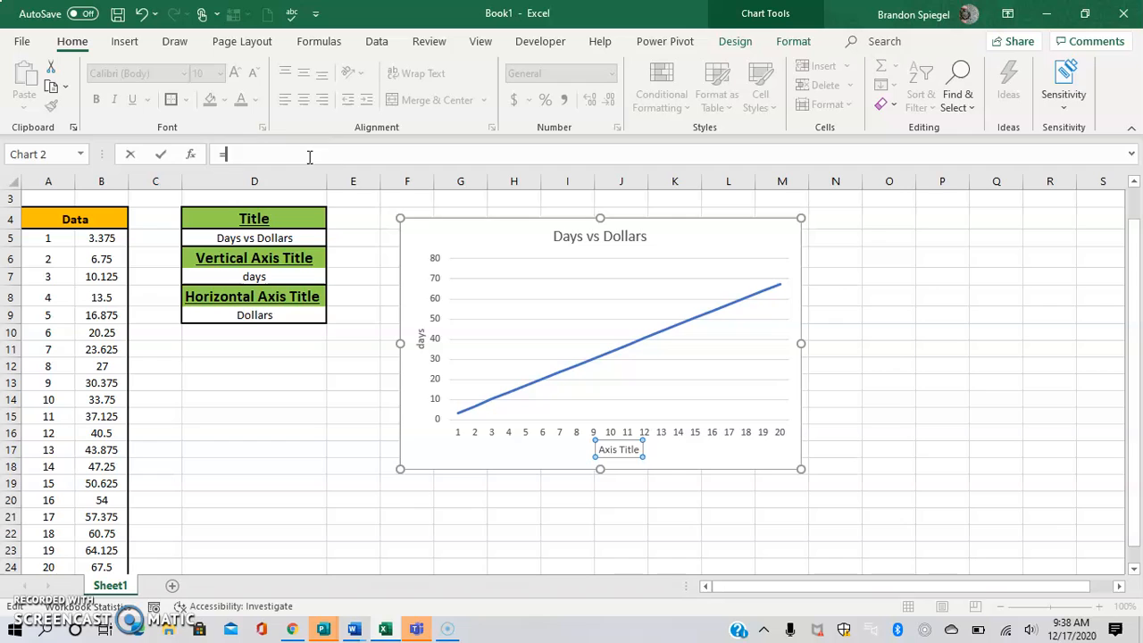
left_click(273, 319)
key("Return")
Test the linked horizontal axis title by changing cell D9 to "dollars are great", and undo the change.
left_click(322, 366)
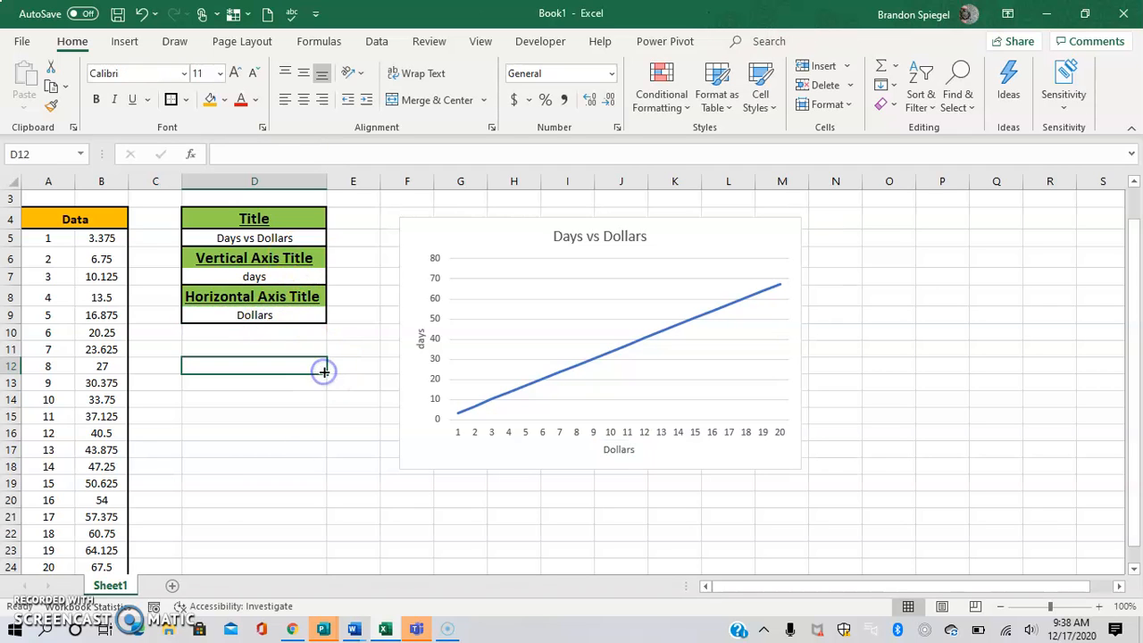
key("Up")
key("Up")
key("Up")
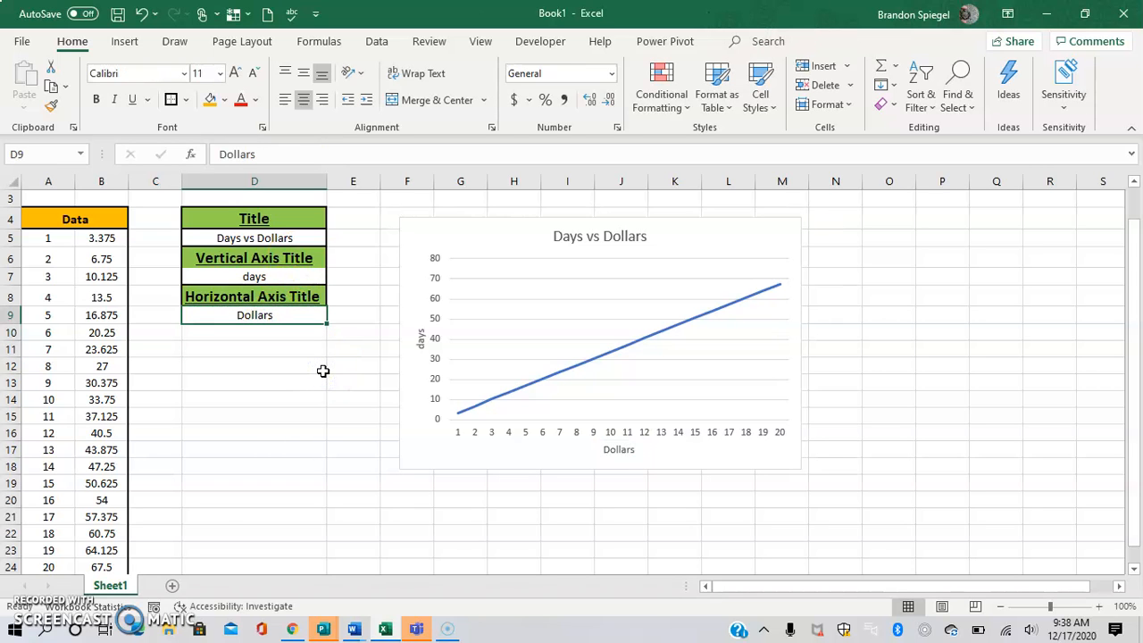
type("dollars are great")
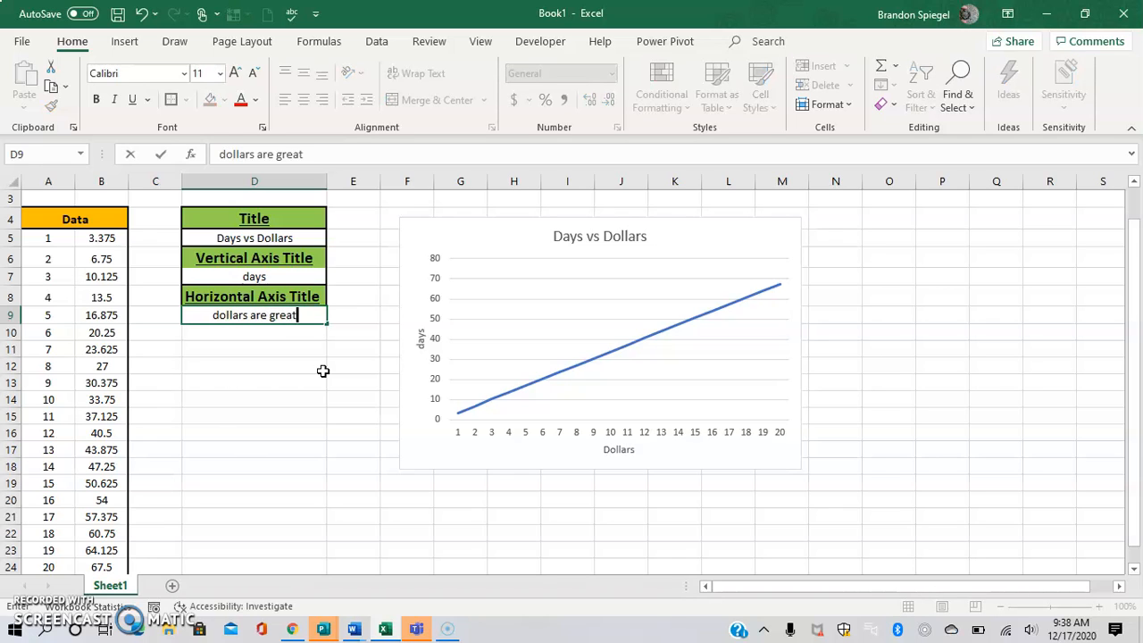
key("Return")
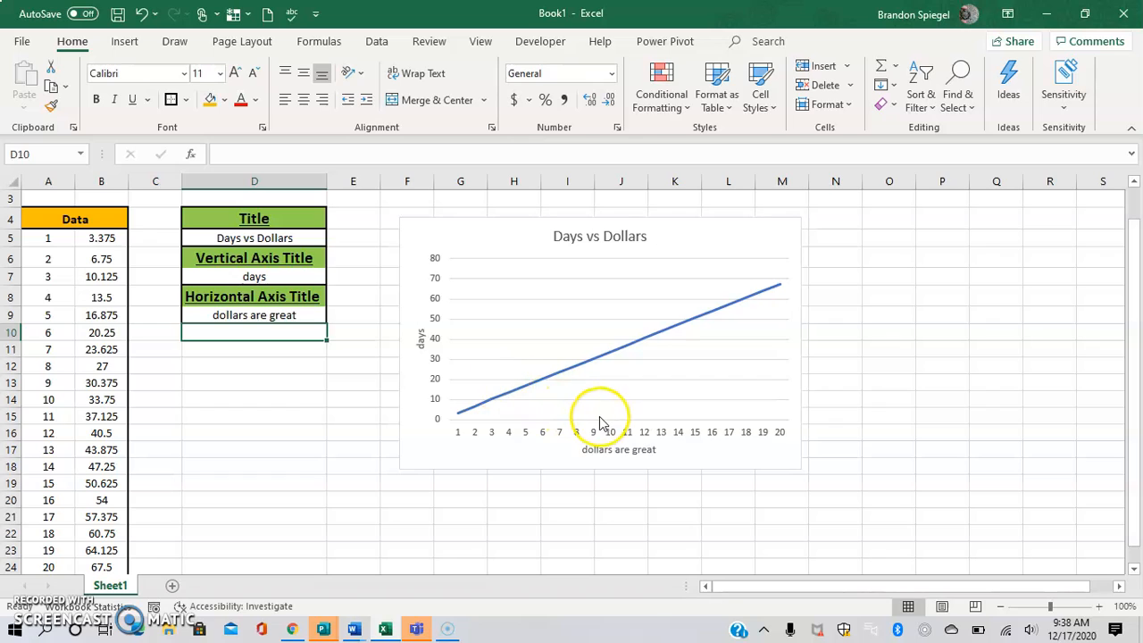
key("ctrl+z")
Convert the title text in cell D5 into the text formula ="Days vs Dollars".
key("Up")
key("Up")
key("Up")
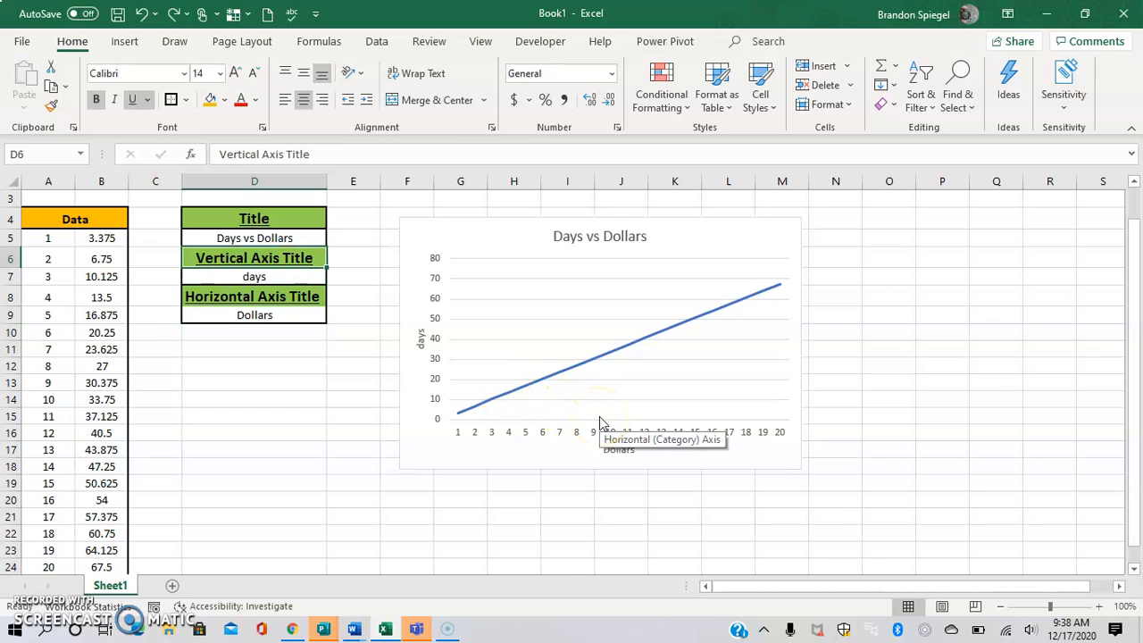
key("Up")
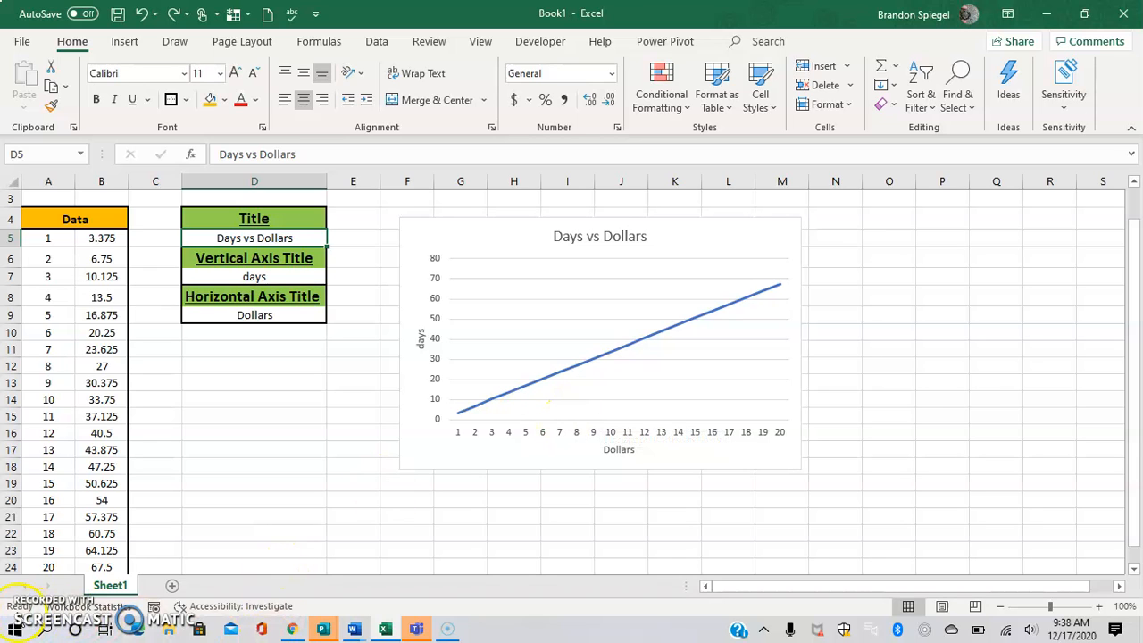
left_click(27, 602)
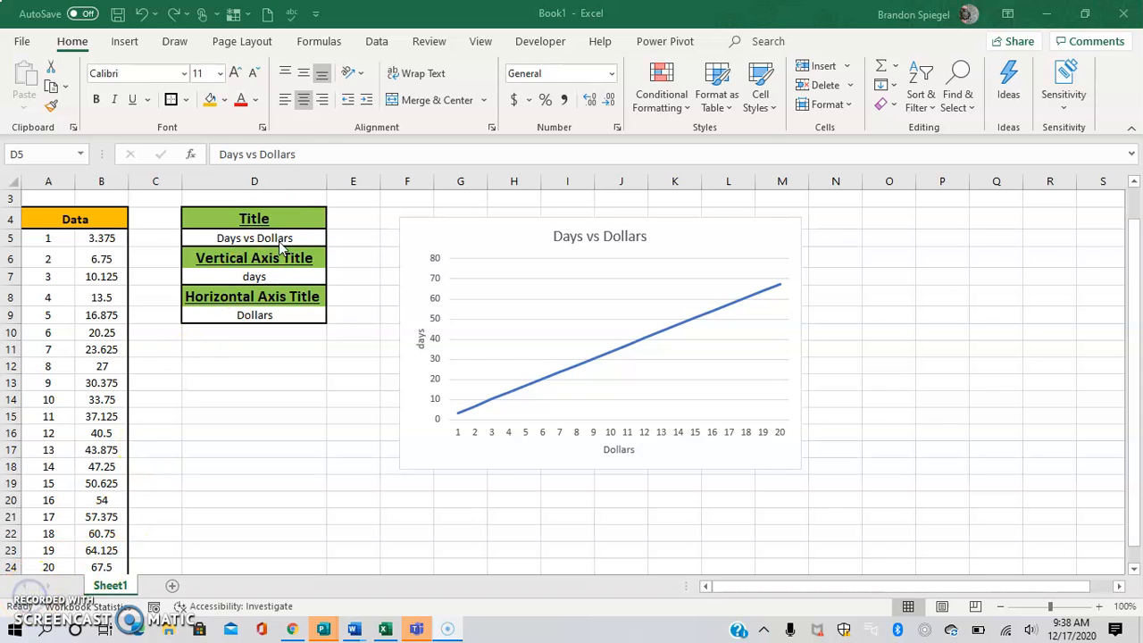
left_click(279, 241)
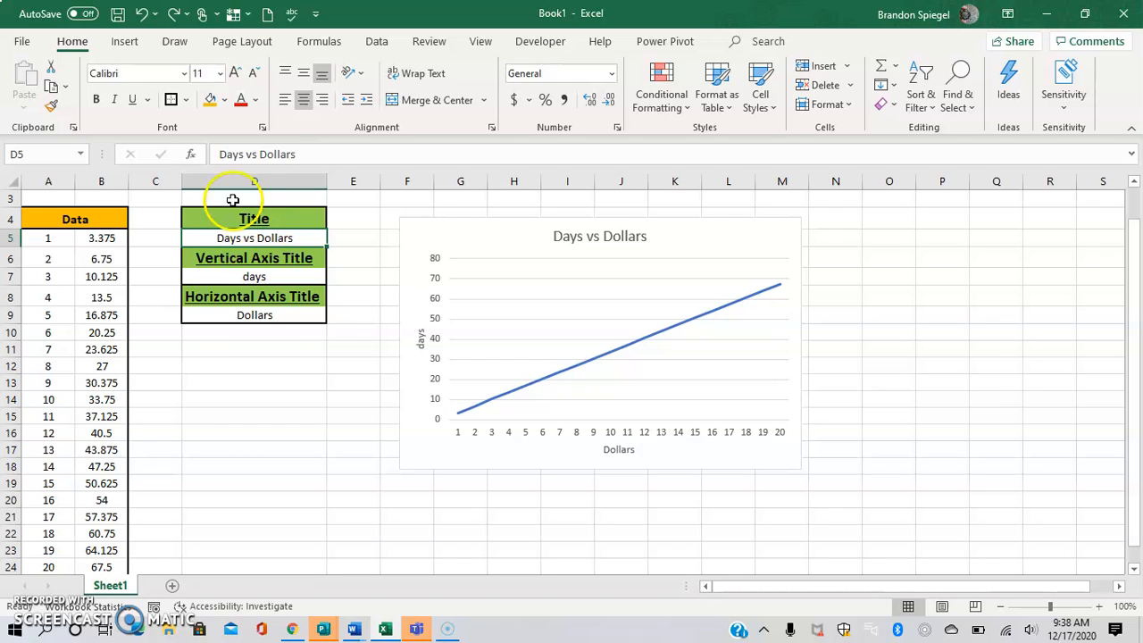
double_click(230, 154)
left_click(227, 163)
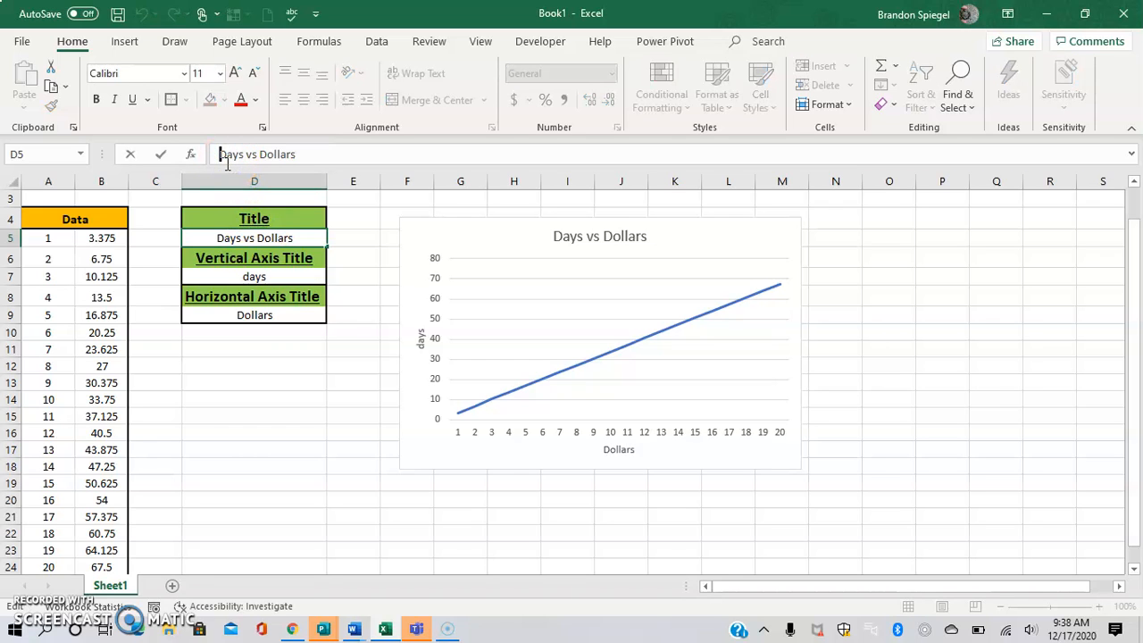
type("=\"")
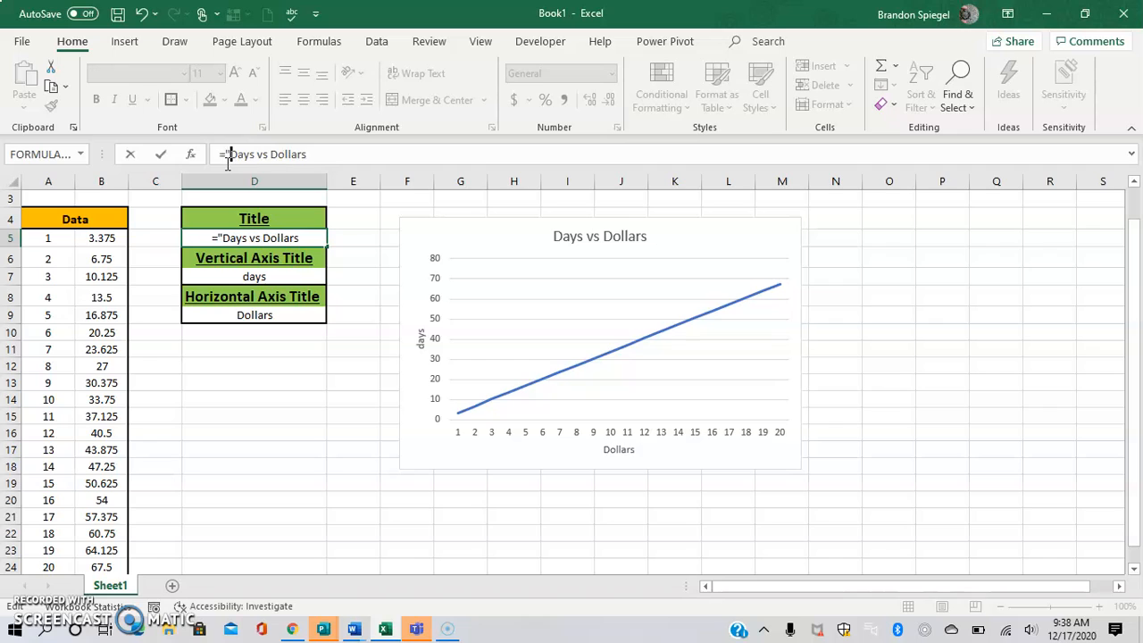
left_click(346, 154)
type("\"")
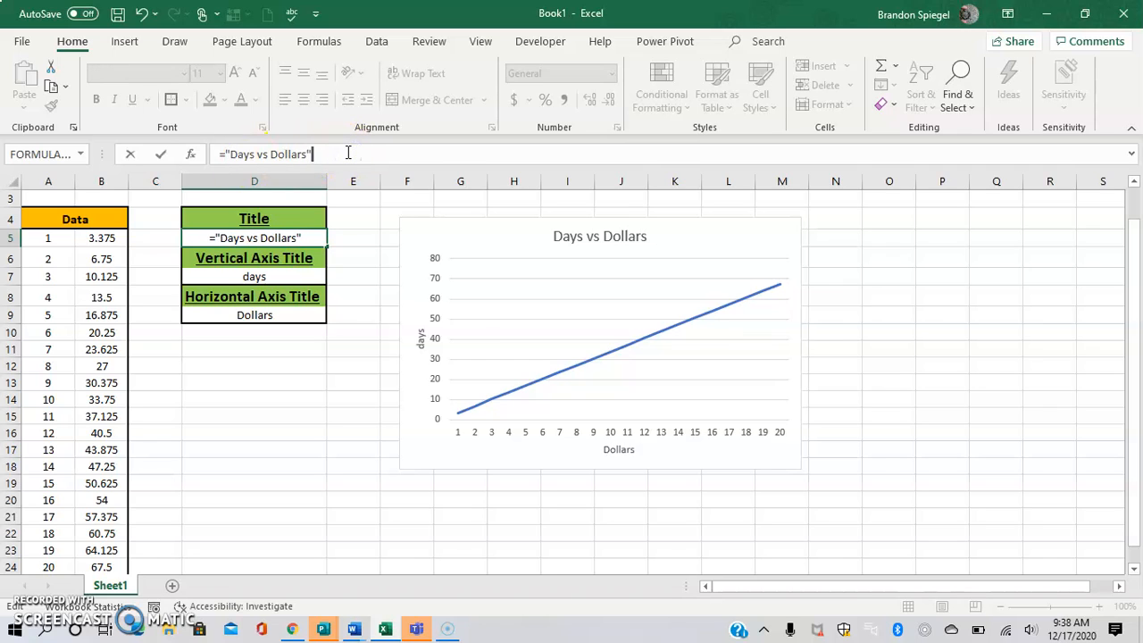
Append a COUNT of the range A5:A24 to the D5 title formula, joined with &.
type("&")
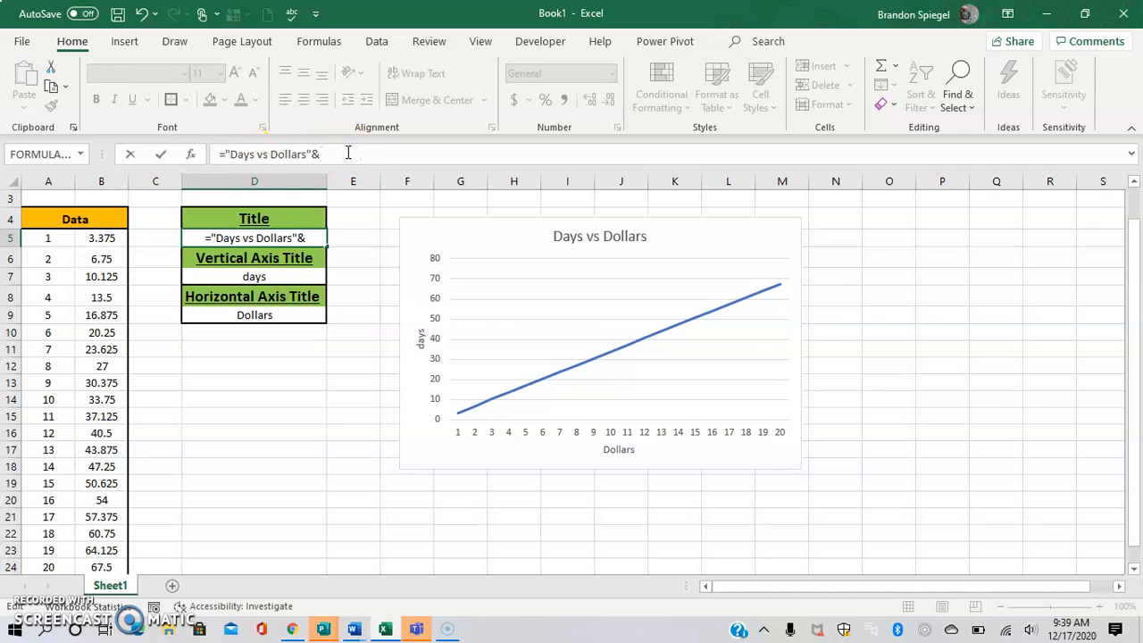
type("count(")
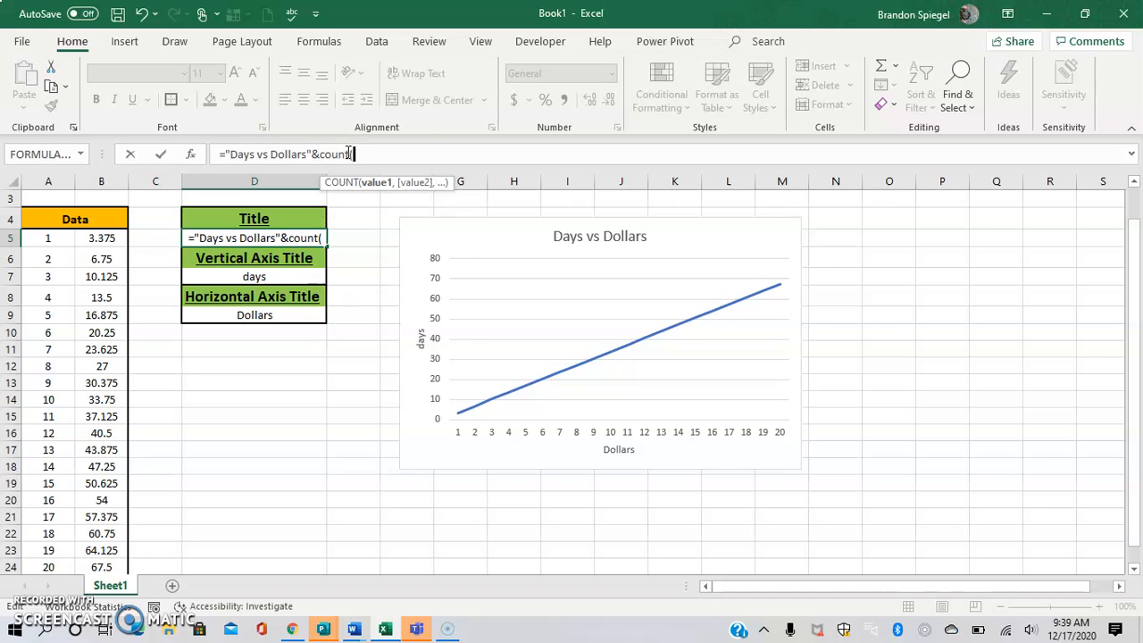
left_click(112, 238)
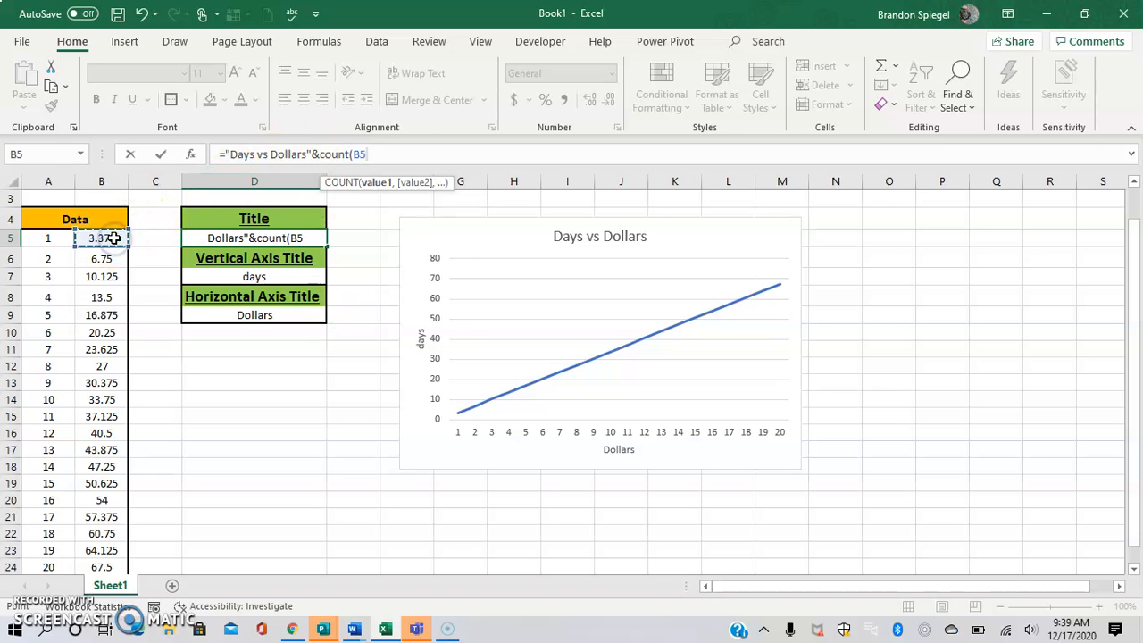
key("Left")
key("ctrl+shift+Down")
Complete the D5 formula as ="Days vs Dollars for "&COUNT(A5:A24)&" days".
left_click(307, 153)
type("for")
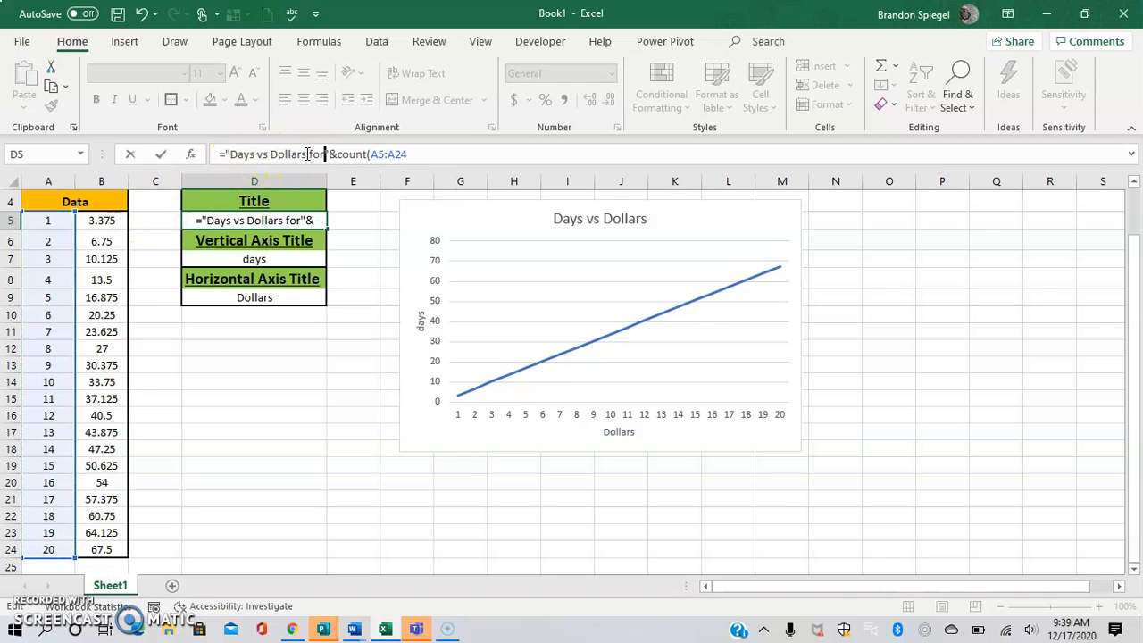
left_click(454, 151)
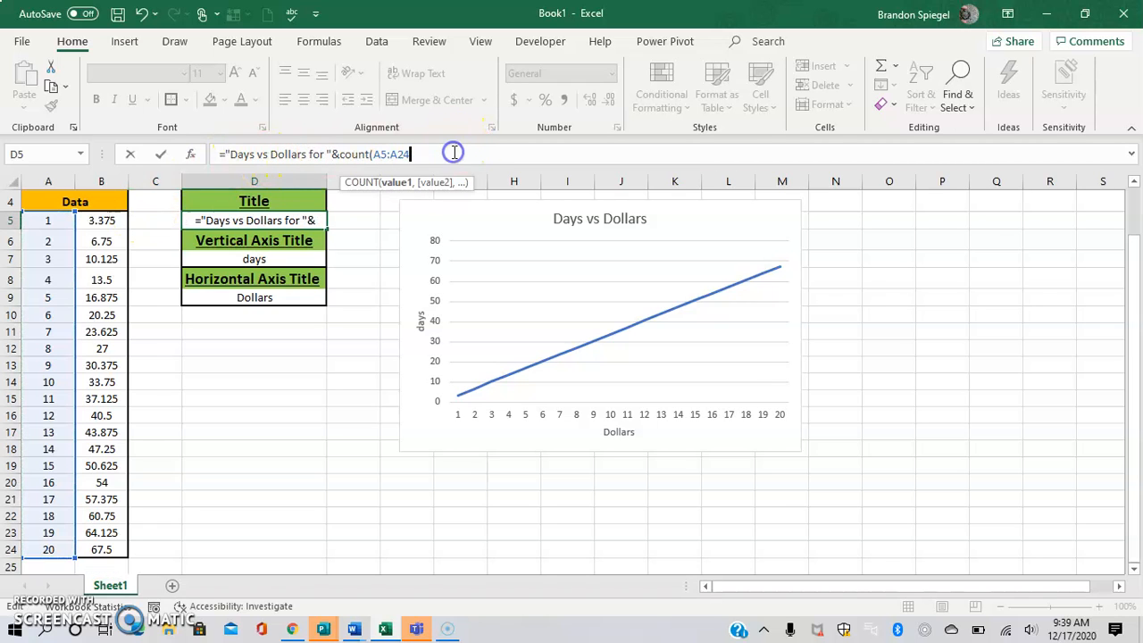
key("Right")
type("&\" days\")")
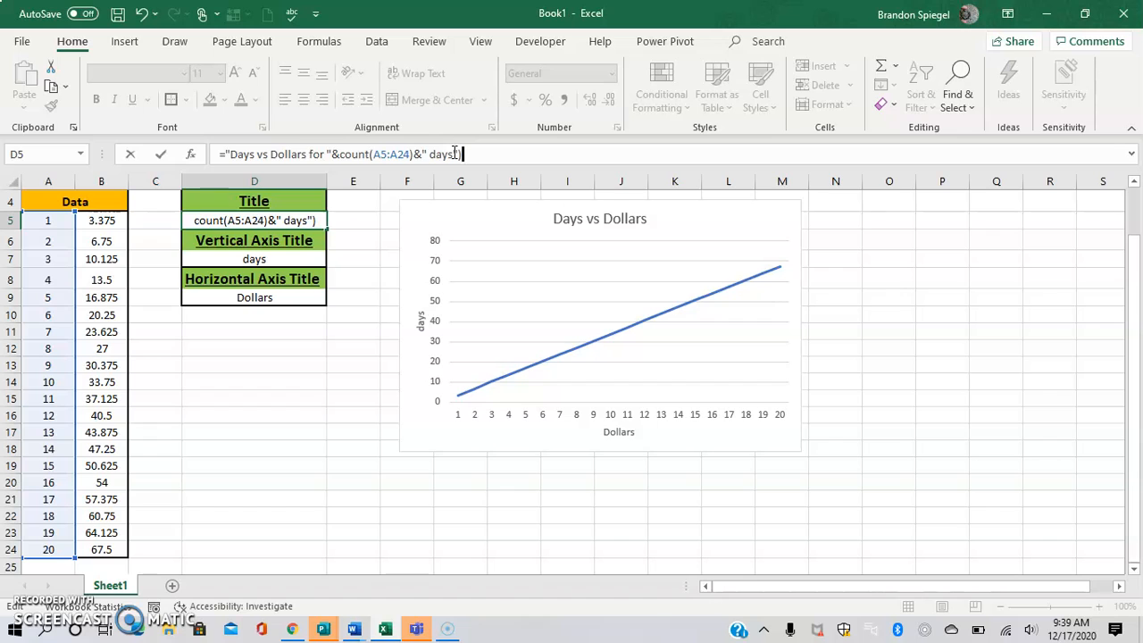
key("BackSpace")
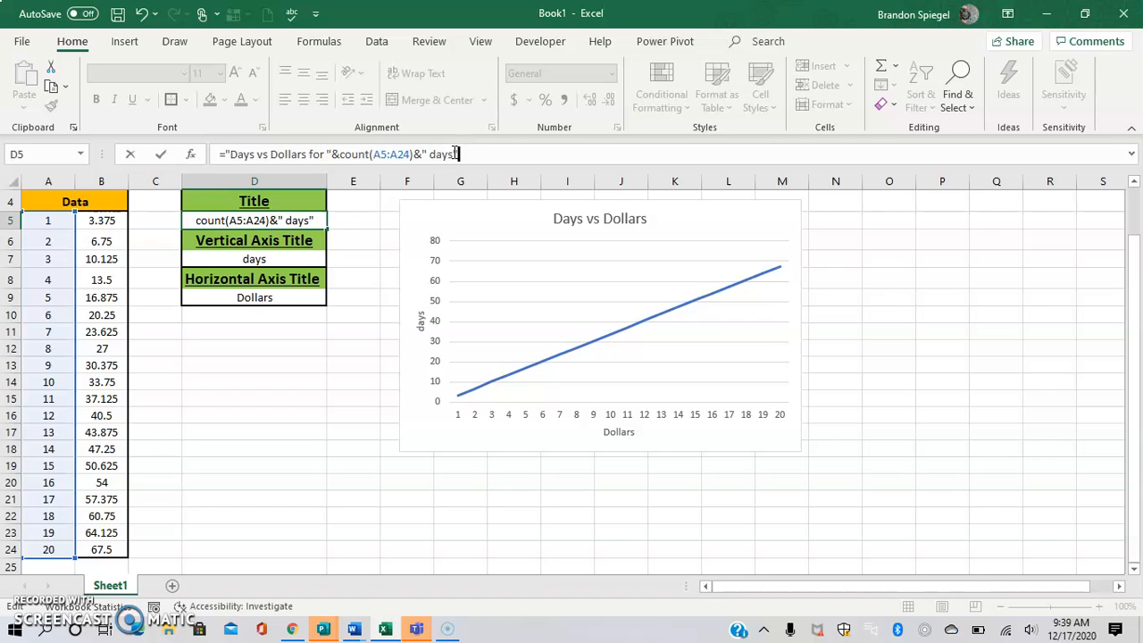
key("Return")
key("Up")
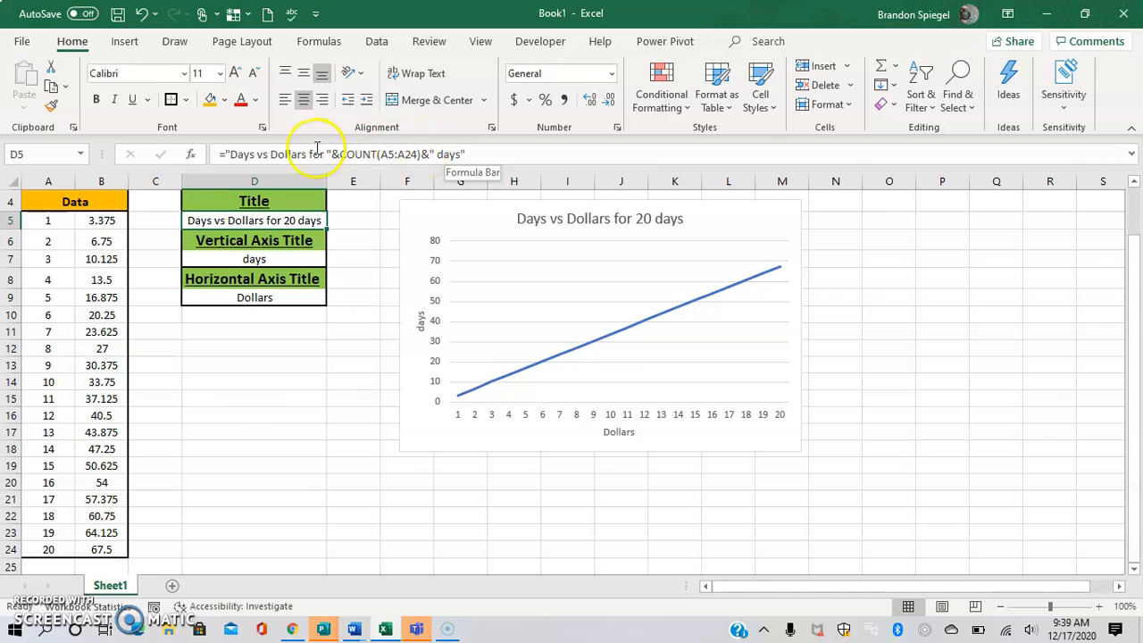
Examine the COUNT(A5:A24) part of the title formula in cell D5, leaving the formula unedited and D5 selected.
left_click_drag(332, 155, 419, 154)
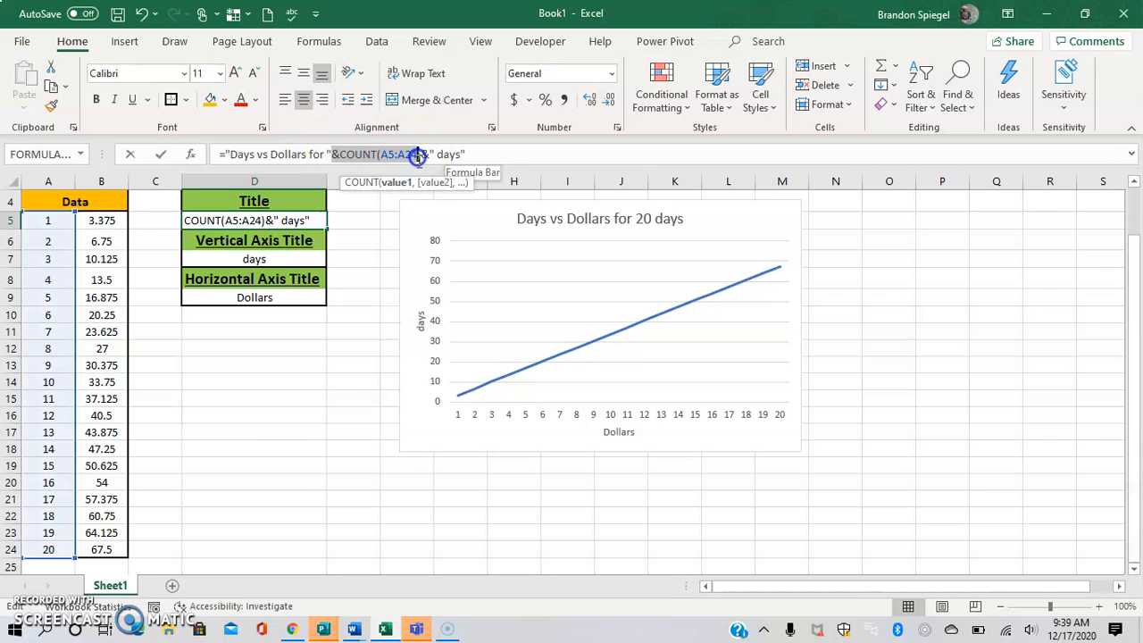
key("Escape")
left_click(379, 216)
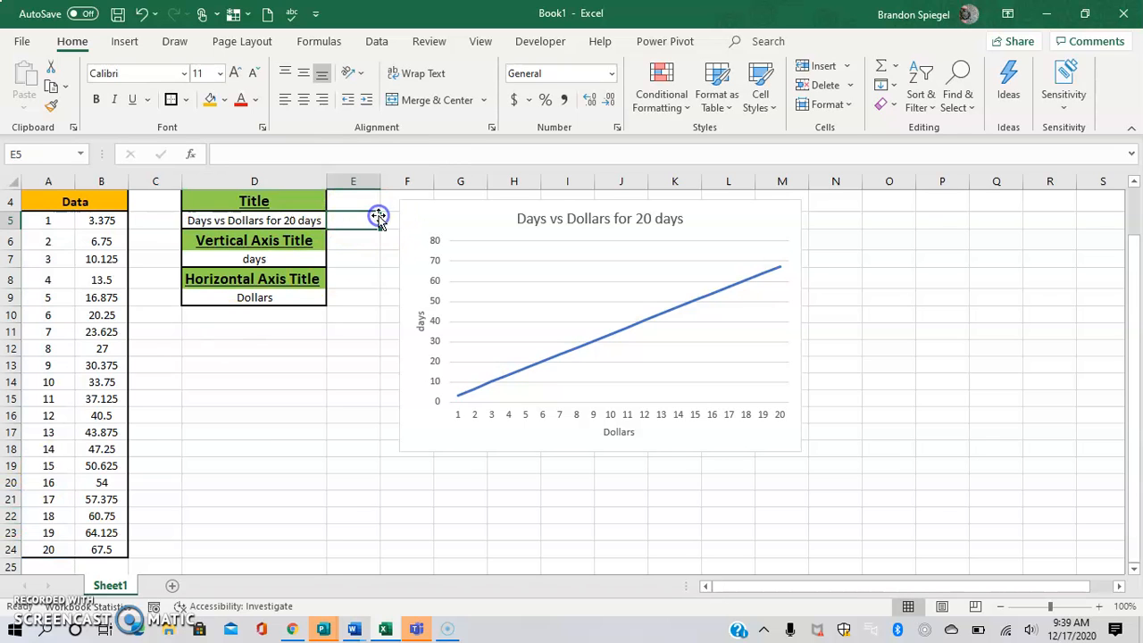
key("Up")
key("Up")
key("Up")
key("Up")
key("Down")
key("Down")
key("Down")
key("Down")
key("Left")
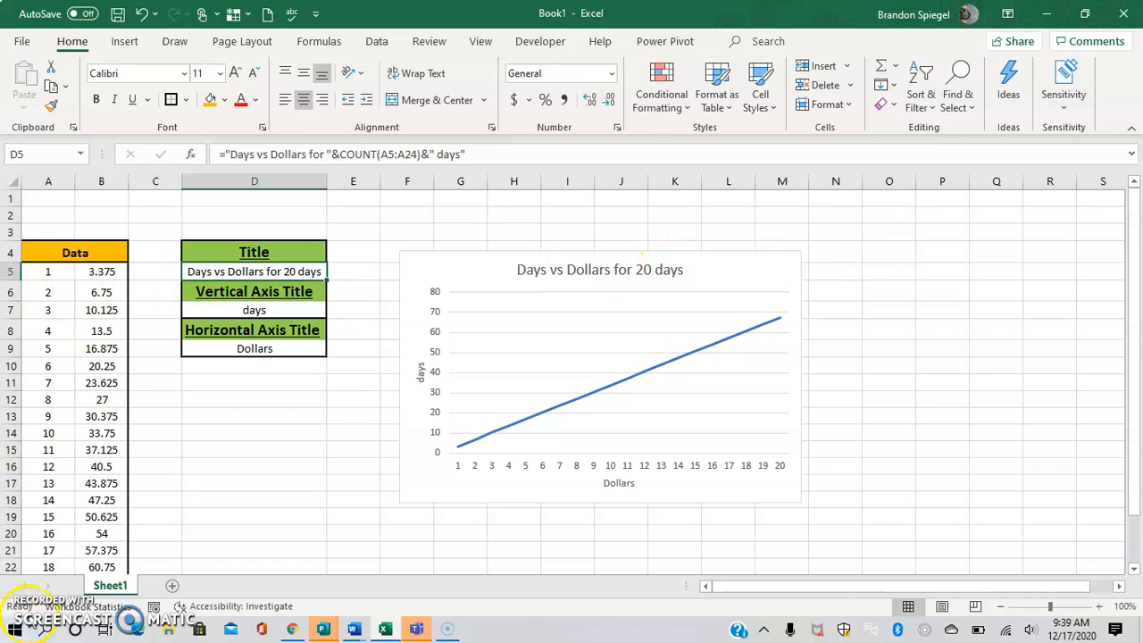
Make the vertical axis title text in cell D7 and the horizontal axis title text in cell D9 bold.
left_click(358, 285)
key("Down")
key("Down")
key("Down")
key("Up")
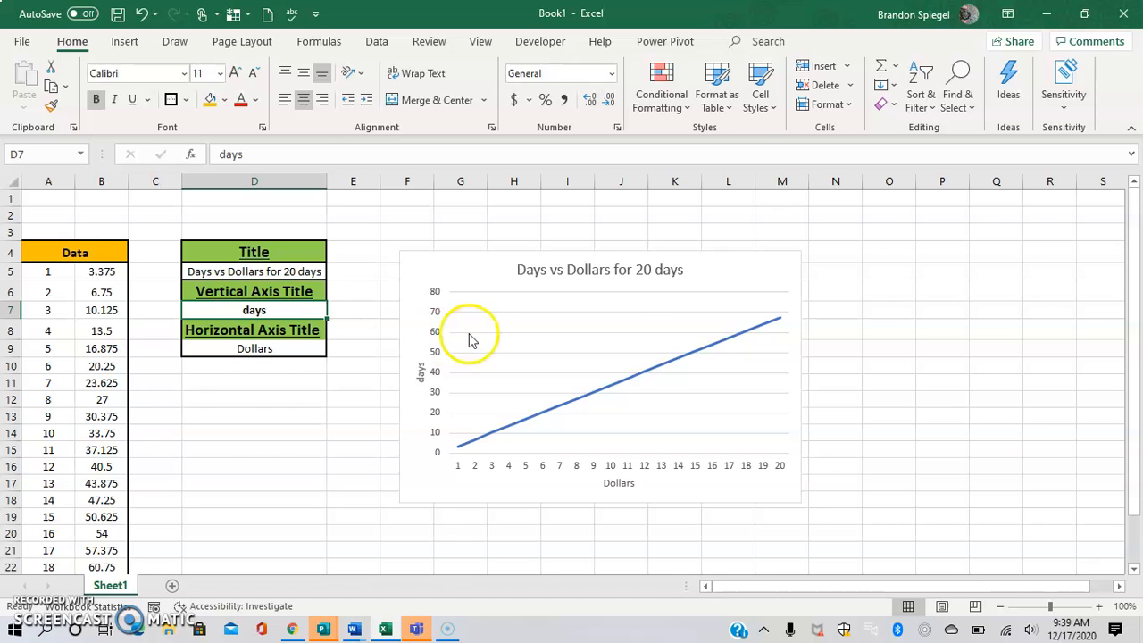
left_click(361, 347)
key("Left")
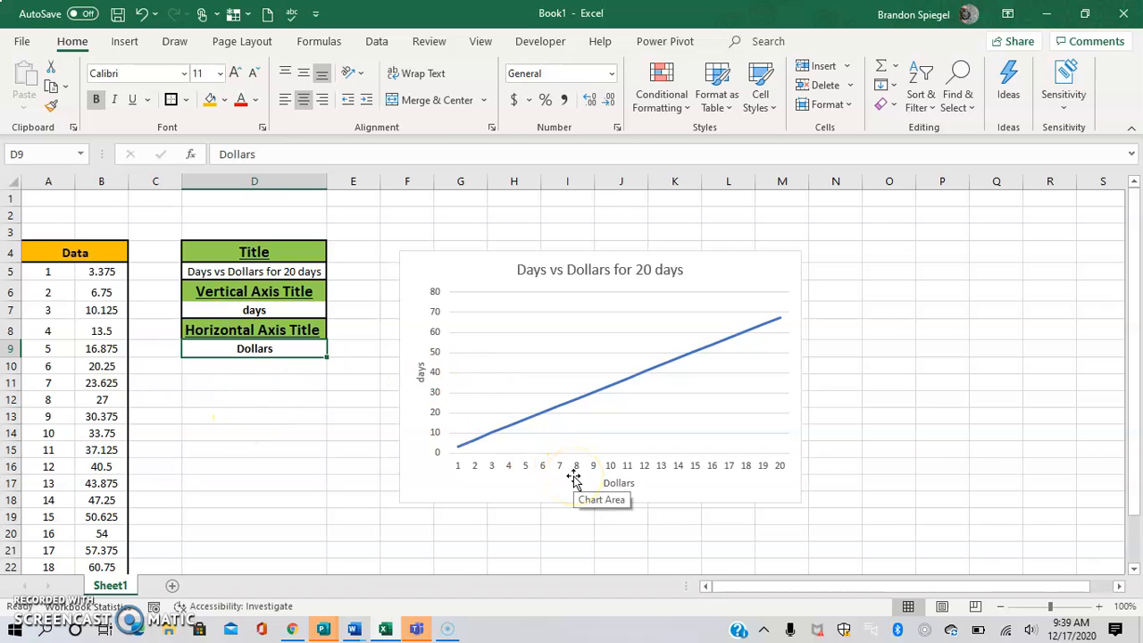
Make the chart's horizontal axis title bold and set its font size to 12.
left_click(620, 485)
mouse_move(623, 485)
left_mouse_down()
mouse_move(667, 455)
mouse_move(607, 473)
mouse_move(646, 478)
mouse_move(610, 485)
mouse_move(625, 483)
left_mouse_up()
key("ctrl+z")
key("ctrl+z")
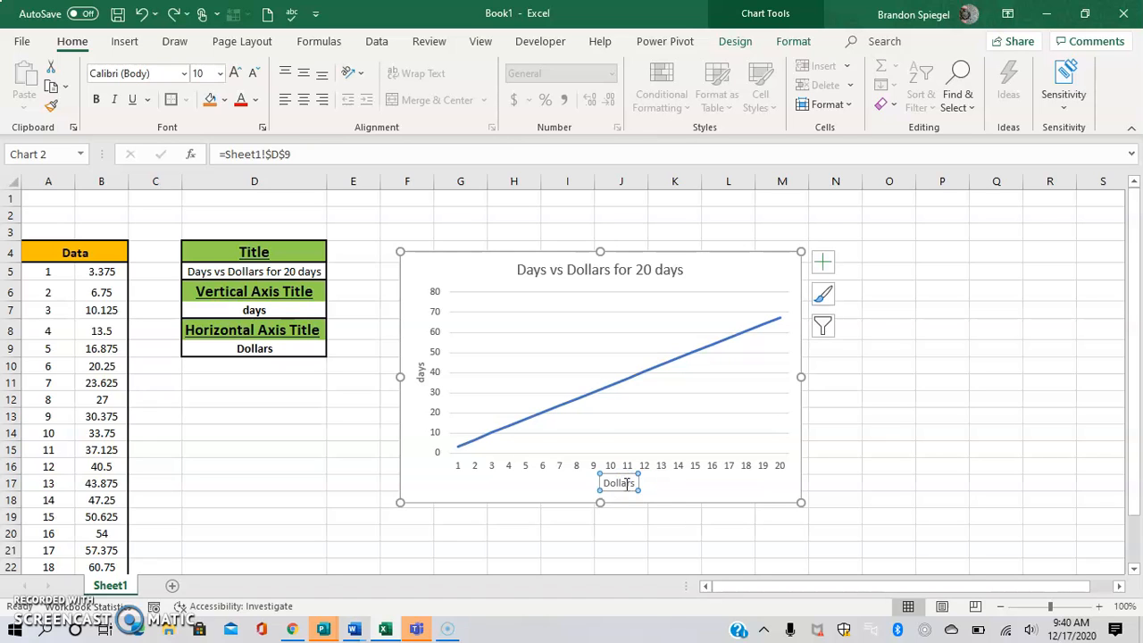
key("ctrl+b")
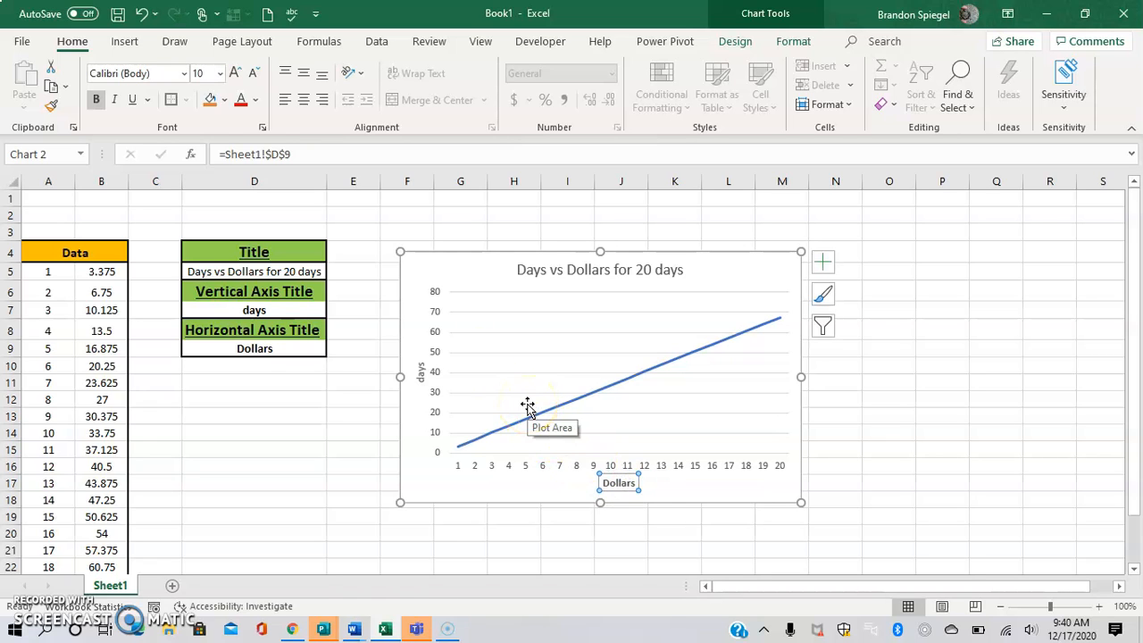
left_click(205, 73)
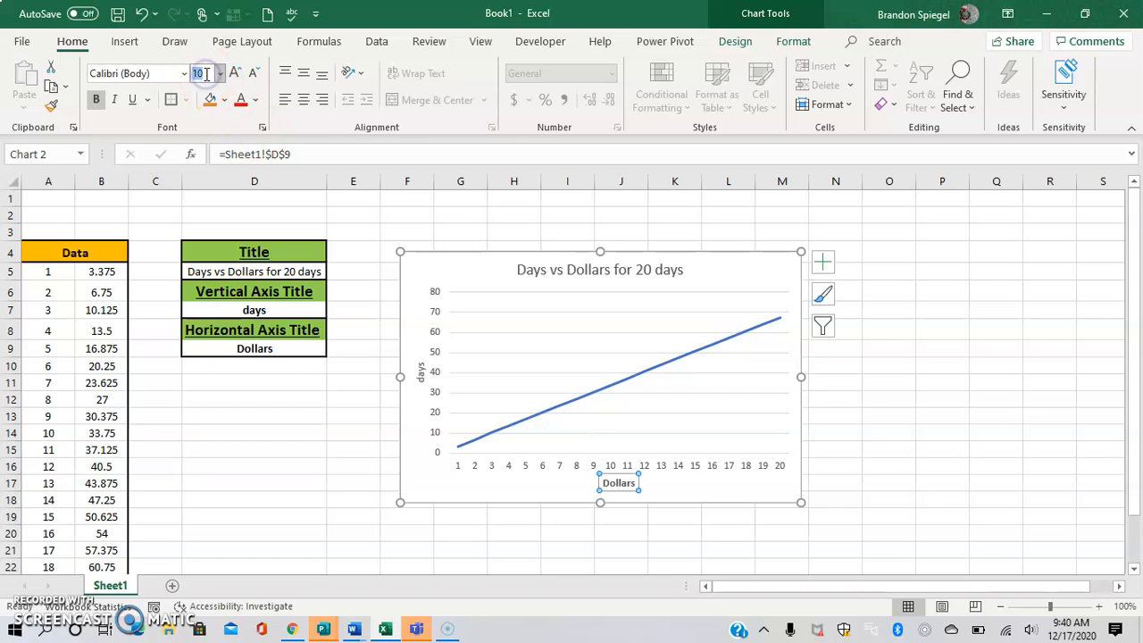
type("12")
key("Return")
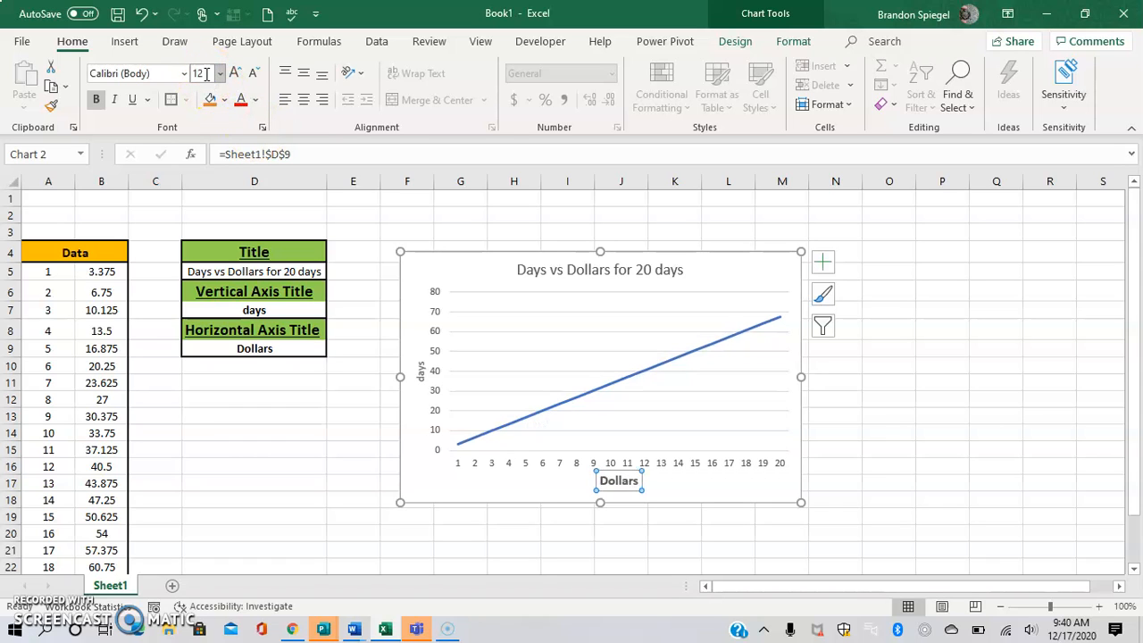
Make the chart's vertical axis title bold and set its font size to 12.
left_click(425, 375)
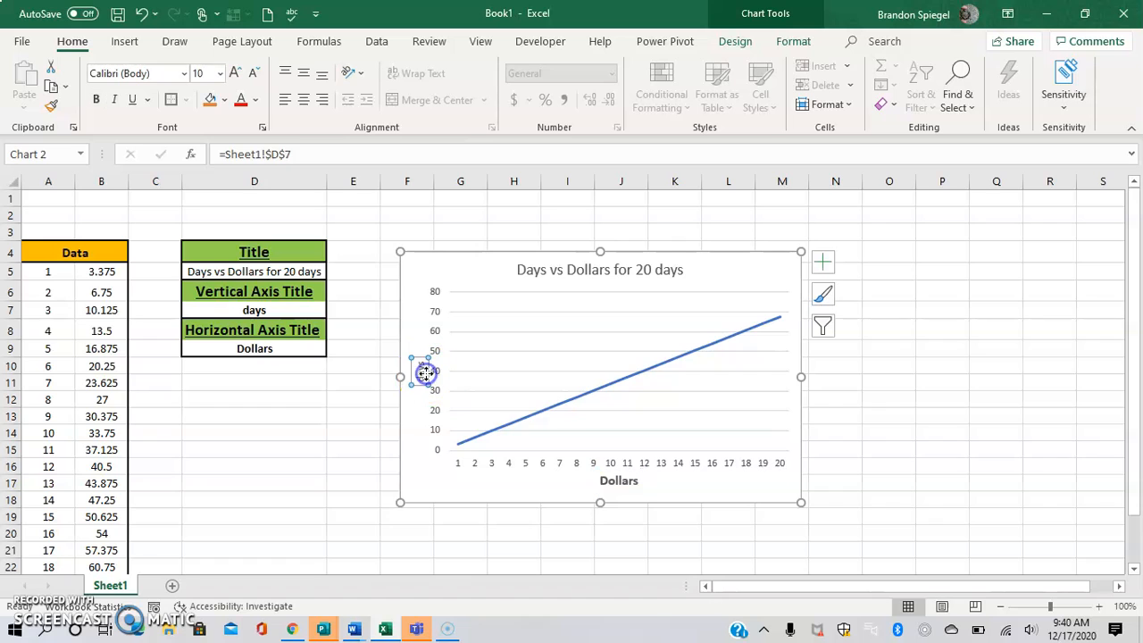
key("ctrl+b")
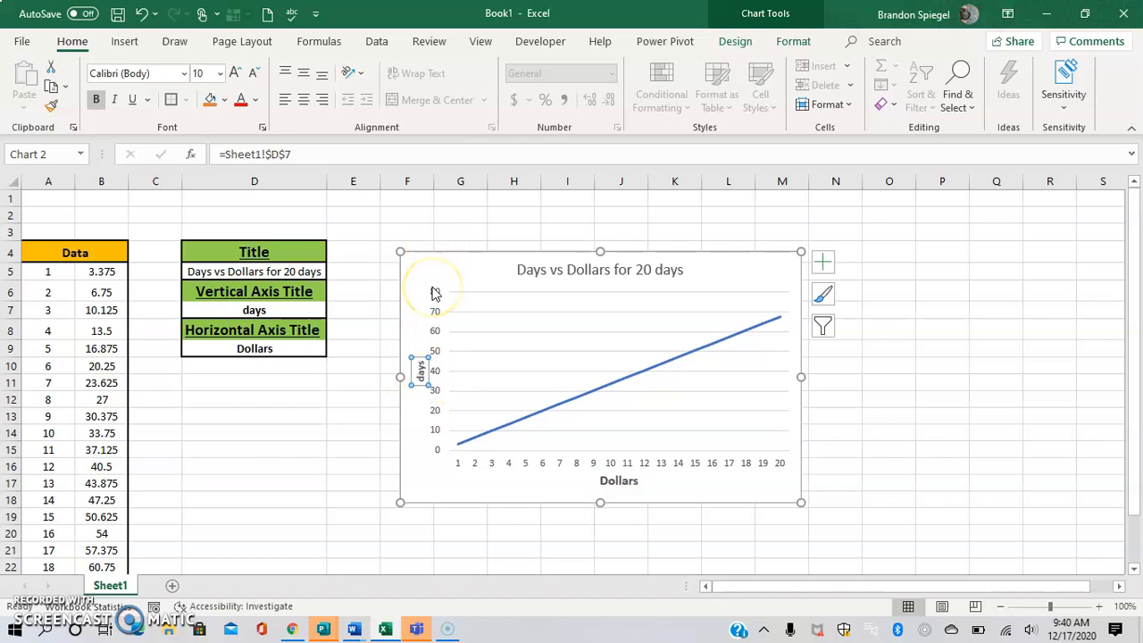
left_click(202, 75)
type("12")
key("Return")
Make the chart's main title bold and set its font size to 25.
left_click(555, 274)
key("ctrl+b")
left_click(209, 74)
type("25")
key("Return")
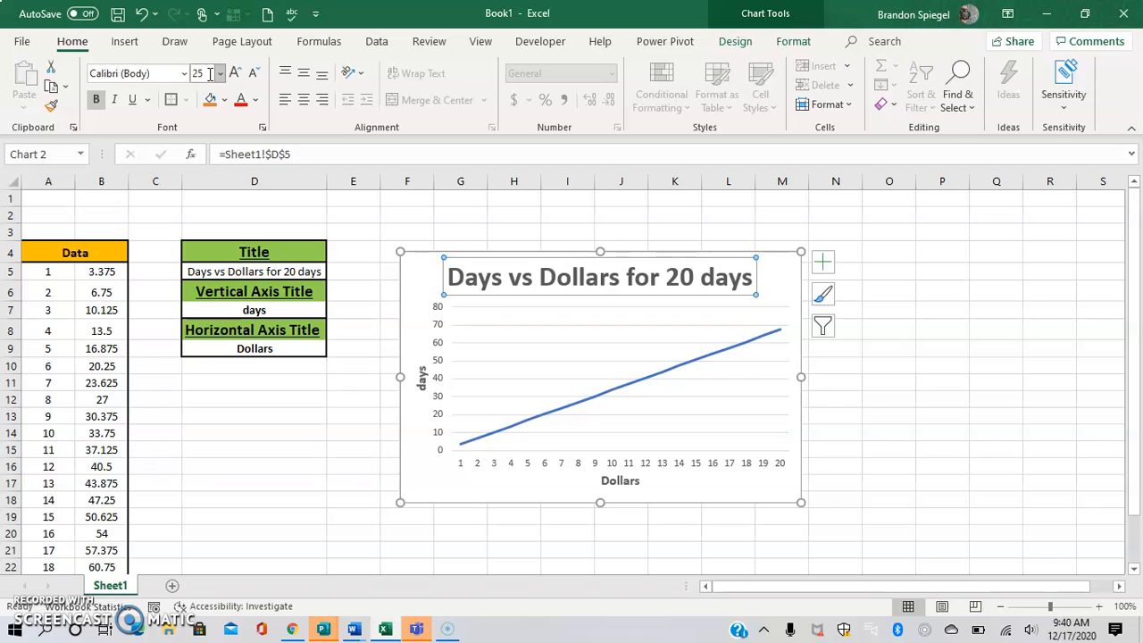
Try a light blue font color on the chart's main title.
left_click(255, 100)
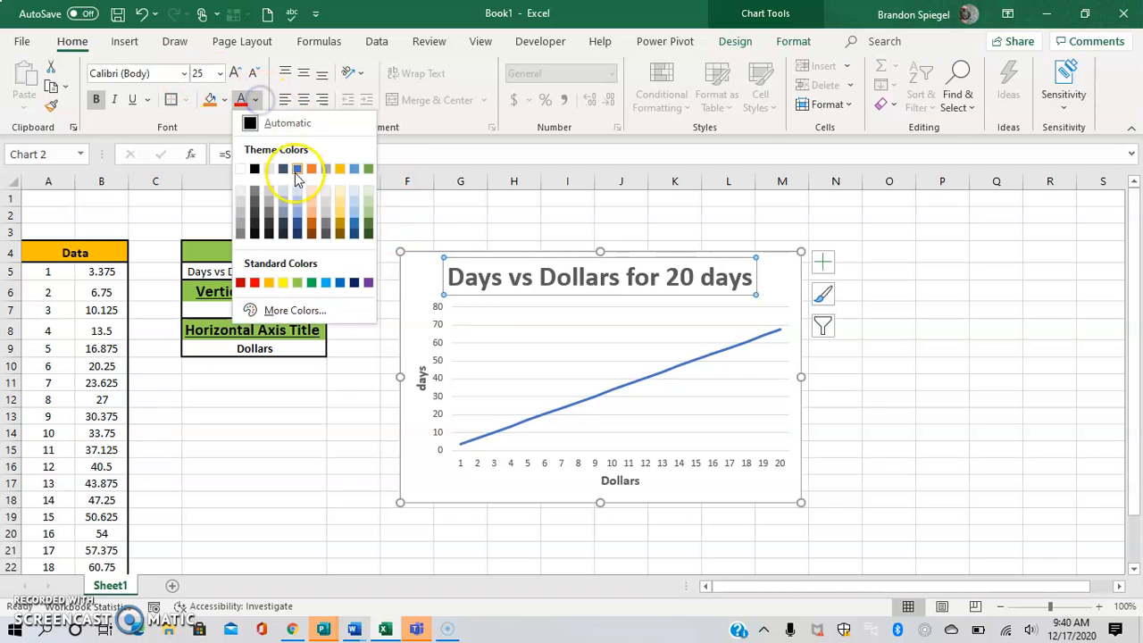
left_click(326, 282)
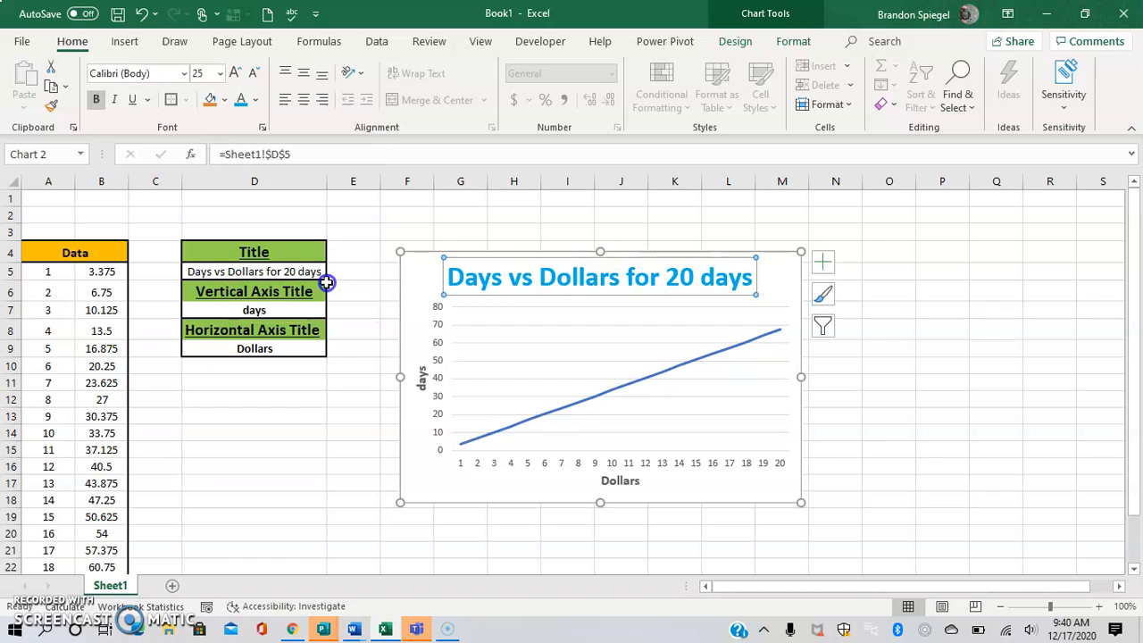
left_click(476, 230)
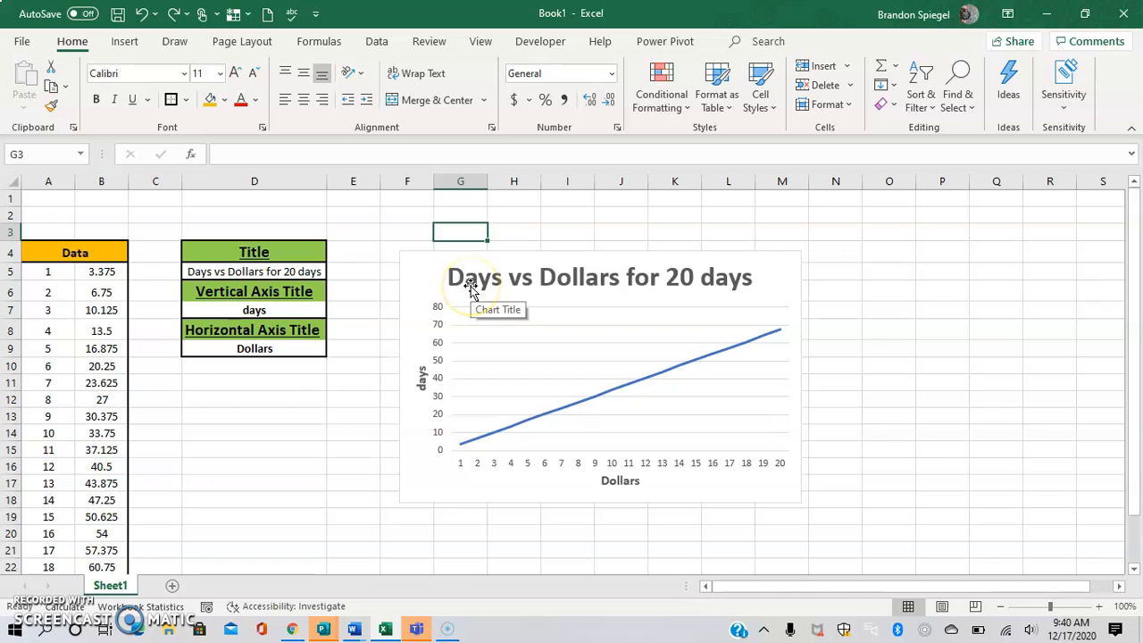
left_click(335, 265)
key("Left")
key("ctrl+shift+Down")
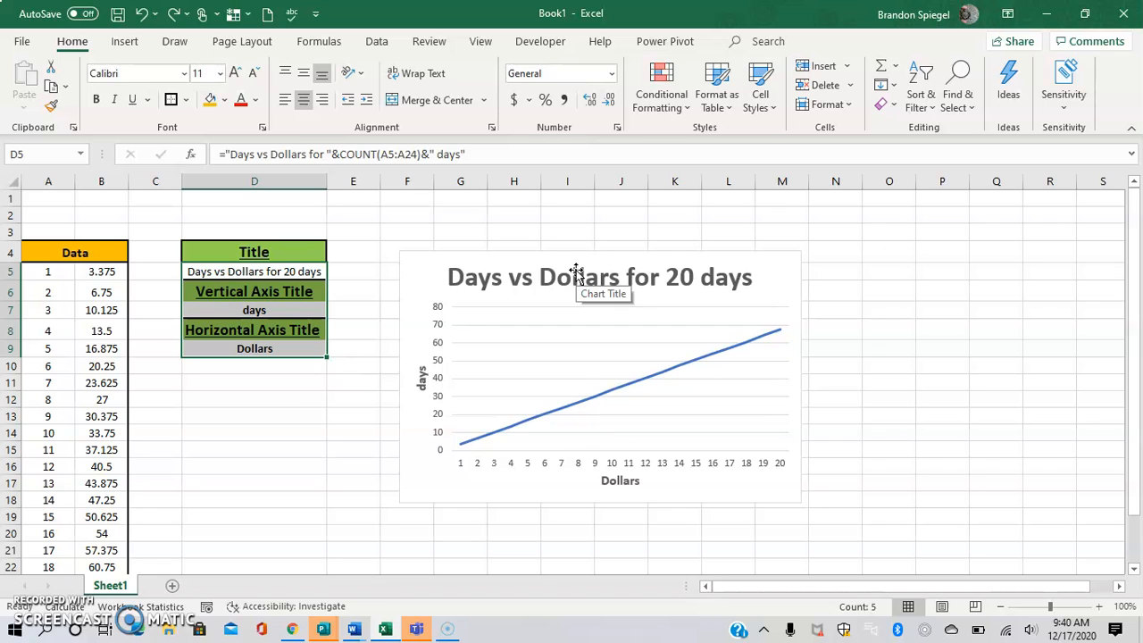
left_click(364, 289)
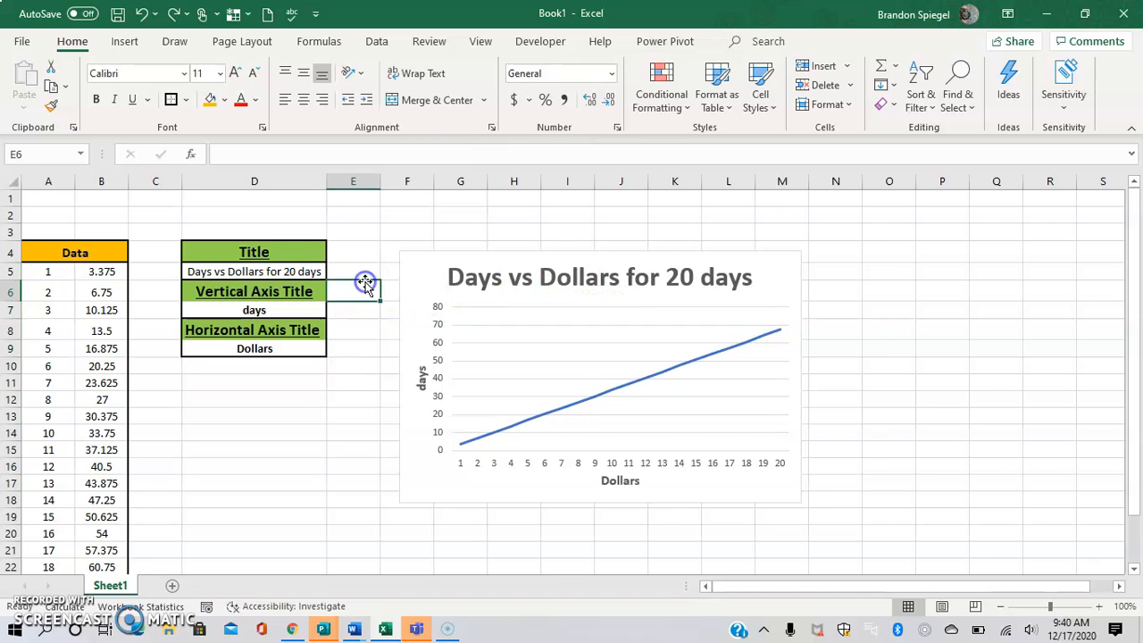
left_click(512, 272)
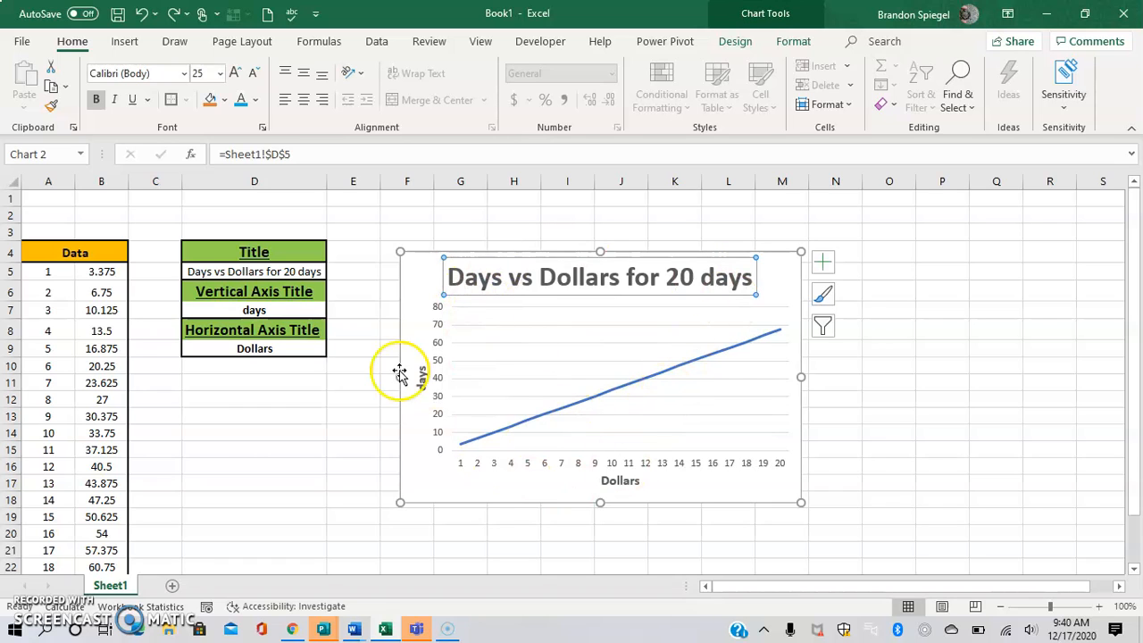